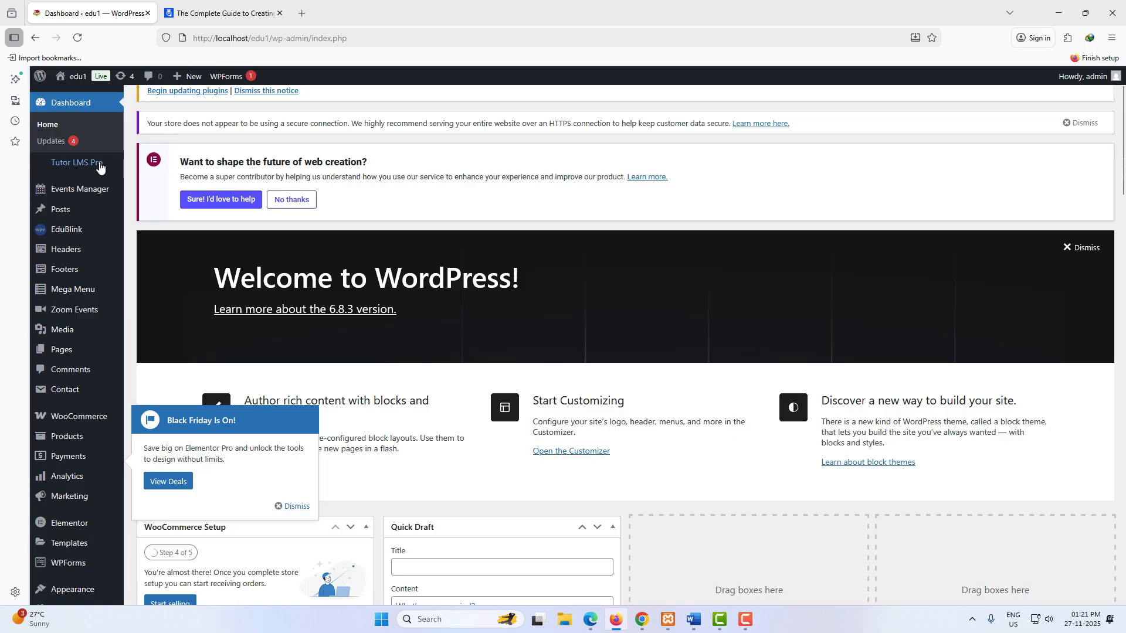
Step: Open the curriculum of the Tutor LMS course "F-Ultimate AWS Certified Cloud Practitioner - 2026" in the Course Builder
{"action": "mouse_move", "coordinate": [71, 167]}
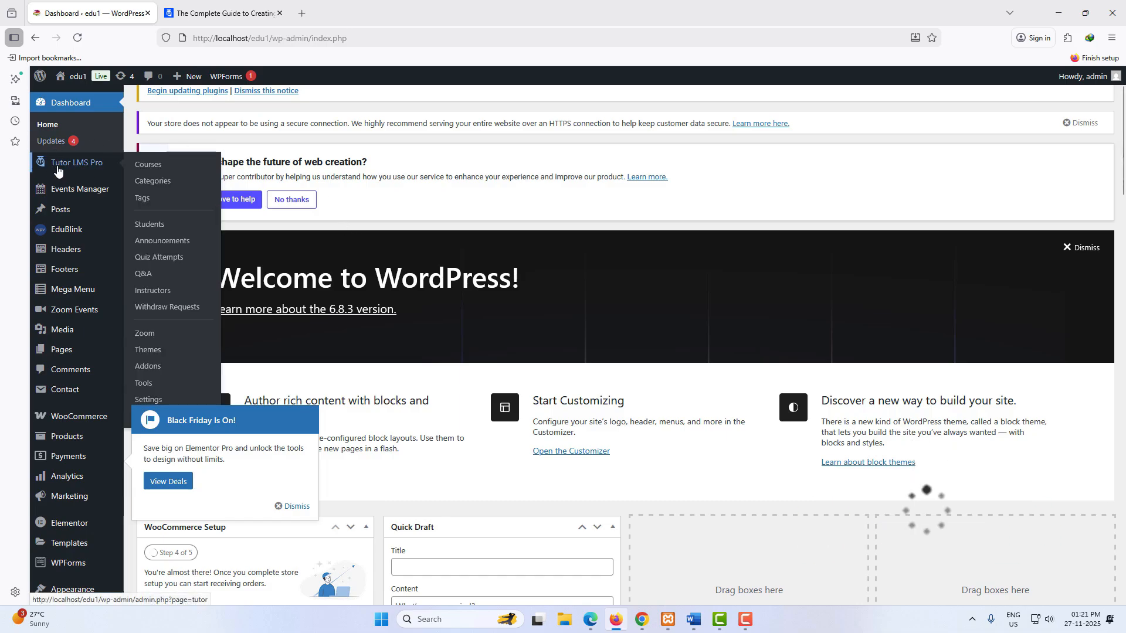
{"action": "left_click", "coordinate": [157, 169]}
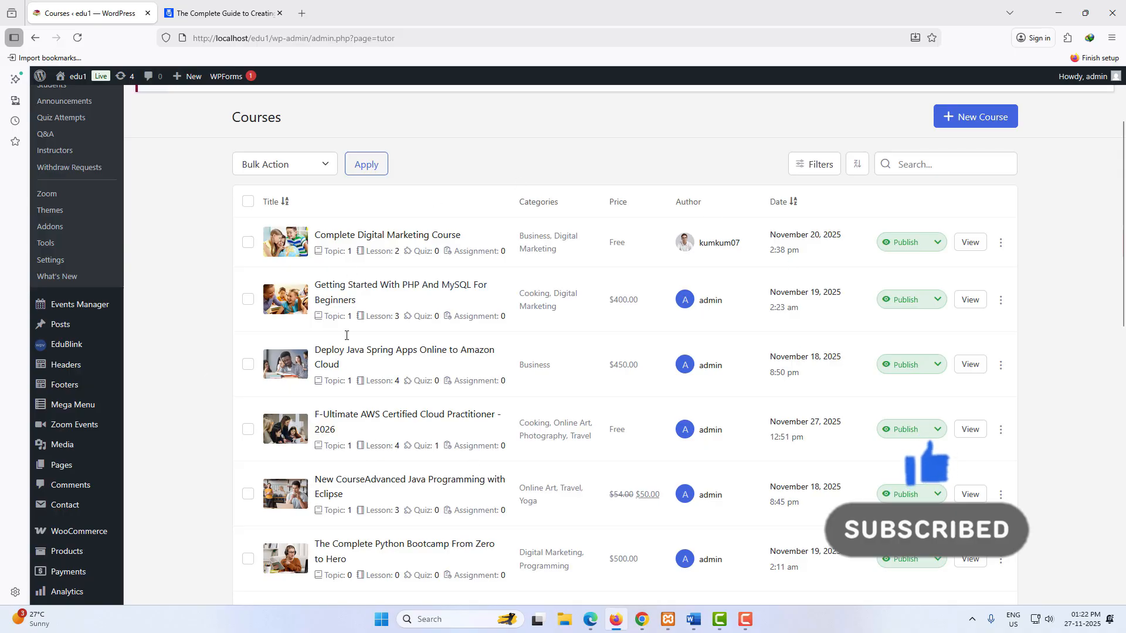
{"action": "left_click", "coordinate": [350, 416]}
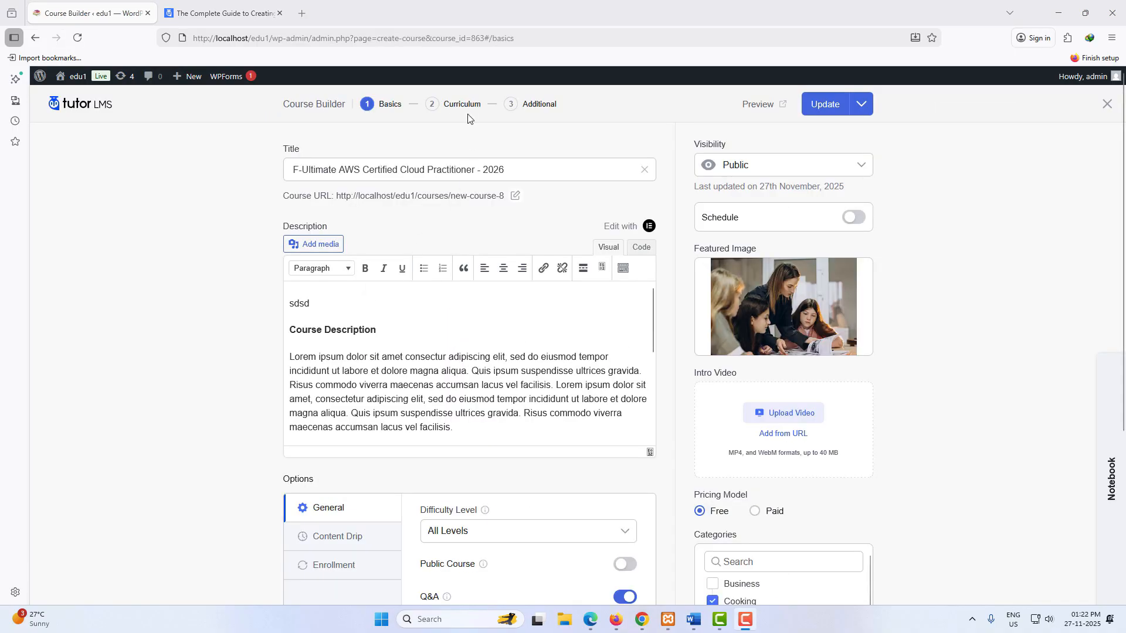
{"action": "left_click", "coordinate": [466, 109]}
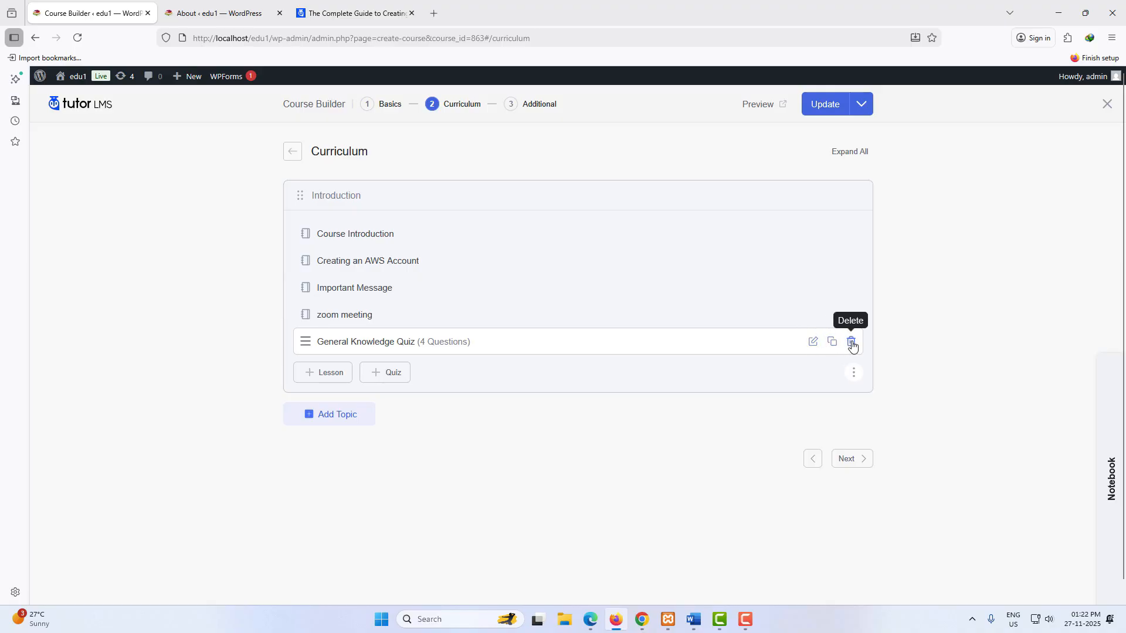
Step: Enable the Quiz Export/Import addon for Tutor LMS Pro from the WordPress admin page already open in the second browser tab
{"action": "left_click", "coordinate": [224, 21]}
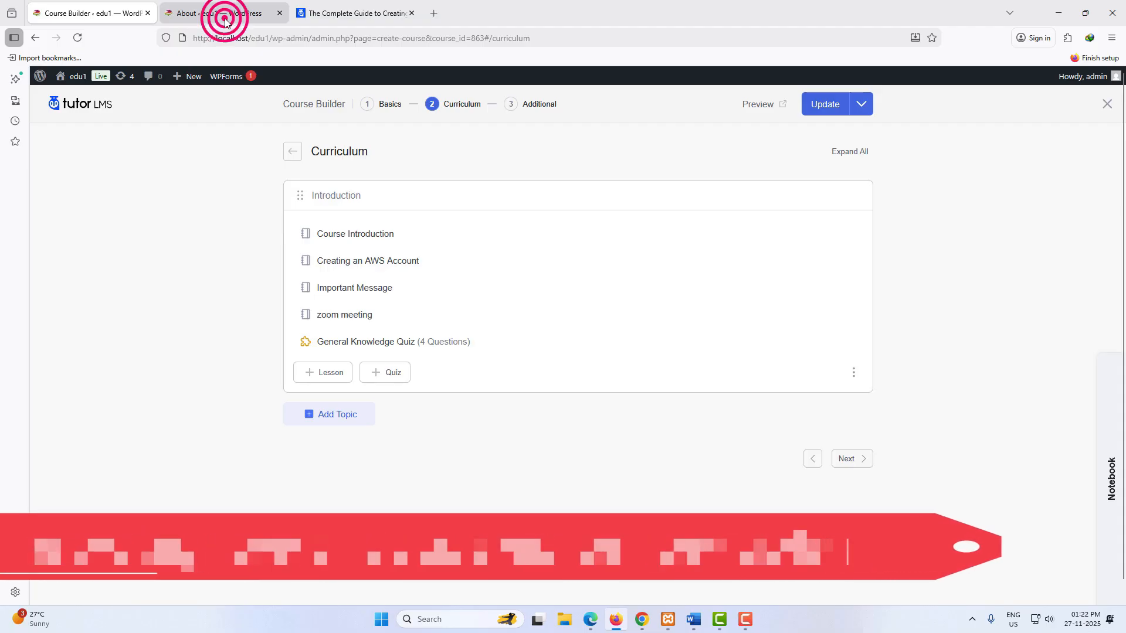
{"action": "mouse_move", "coordinate": [100, 129]}
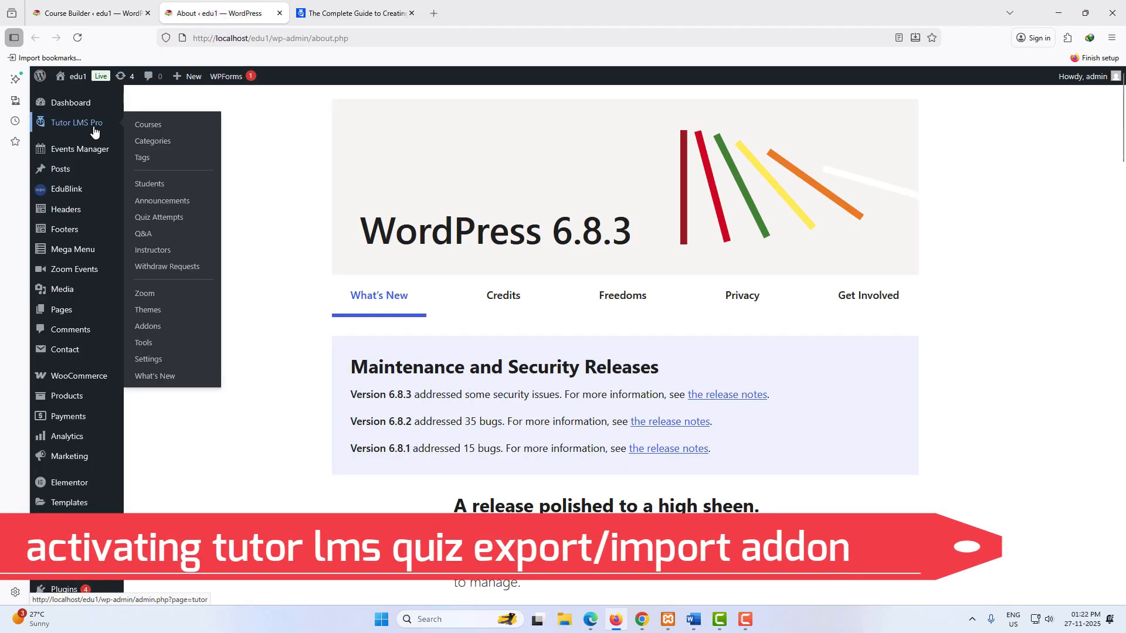
{"action": "left_click", "coordinate": [154, 328]}
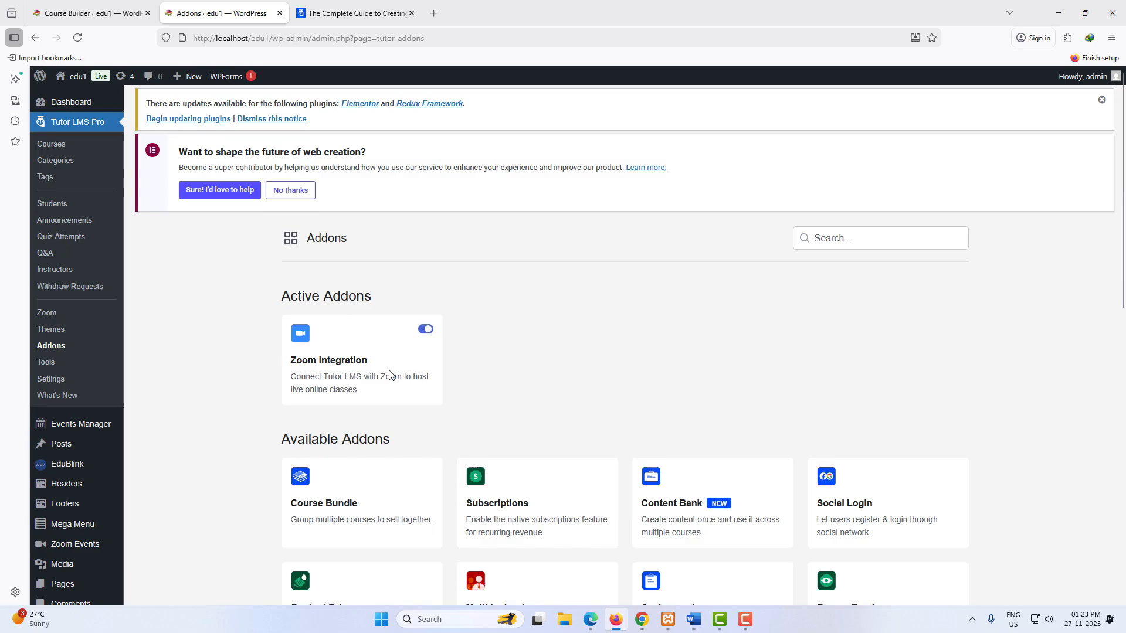
{"action": "scroll", "coordinate": [636, 449], "scroll_direction": "down", "scroll_amount": 10}
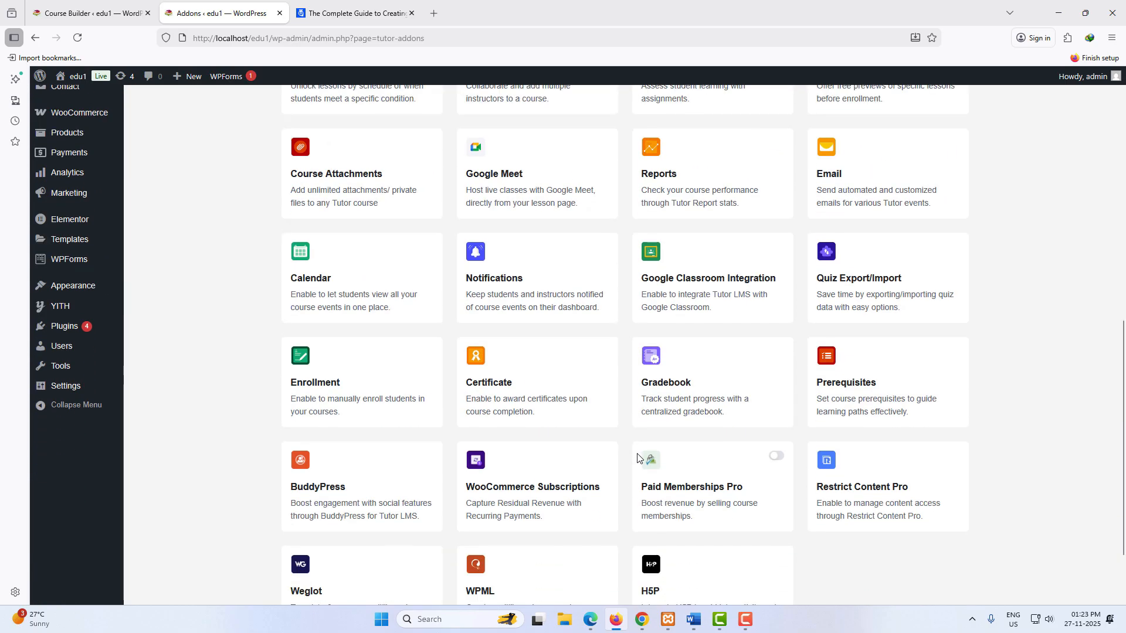
{"action": "scroll", "coordinate": [638, 457], "scroll_direction": "up", "scroll_amount": 5}
{"action": "scroll", "coordinate": [578, 467], "scroll_direction": "down", "scroll_amount": 3}
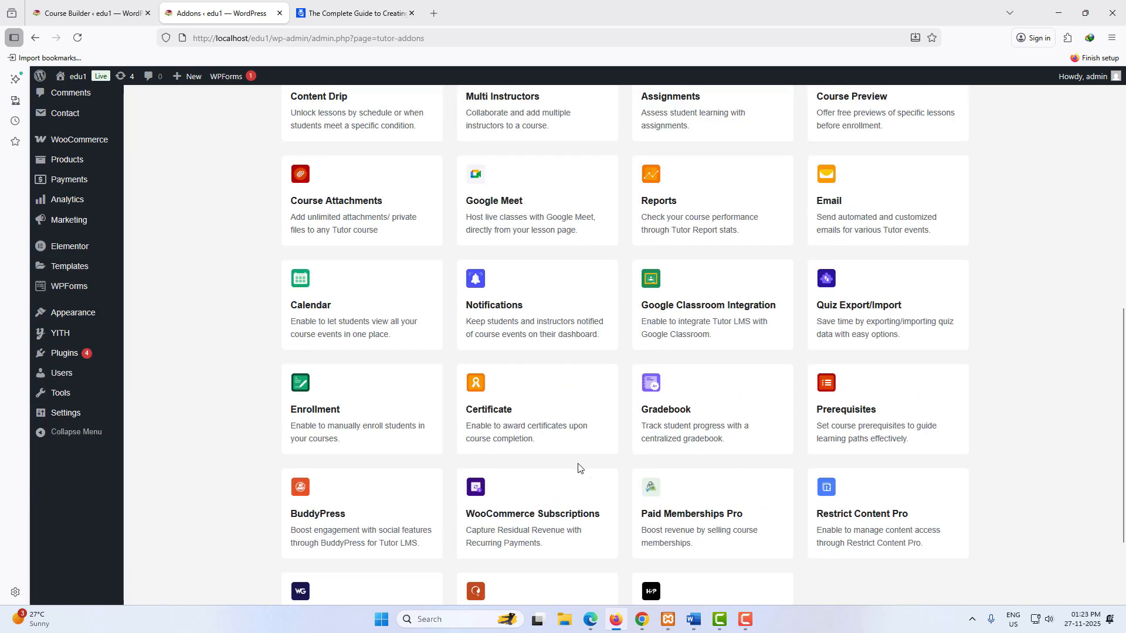
{"action": "scroll", "coordinate": [671, 385], "scroll_direction": "up", "scroll_amount": 1}
{"action": "scroll", "coordinate": [672, 385], "scroll_direction": "up", "scroll_amount": 2}
{"action": "scroll", "coordinate": [751, 440], "scroll_direction": "down", "scroll_amount": 2}
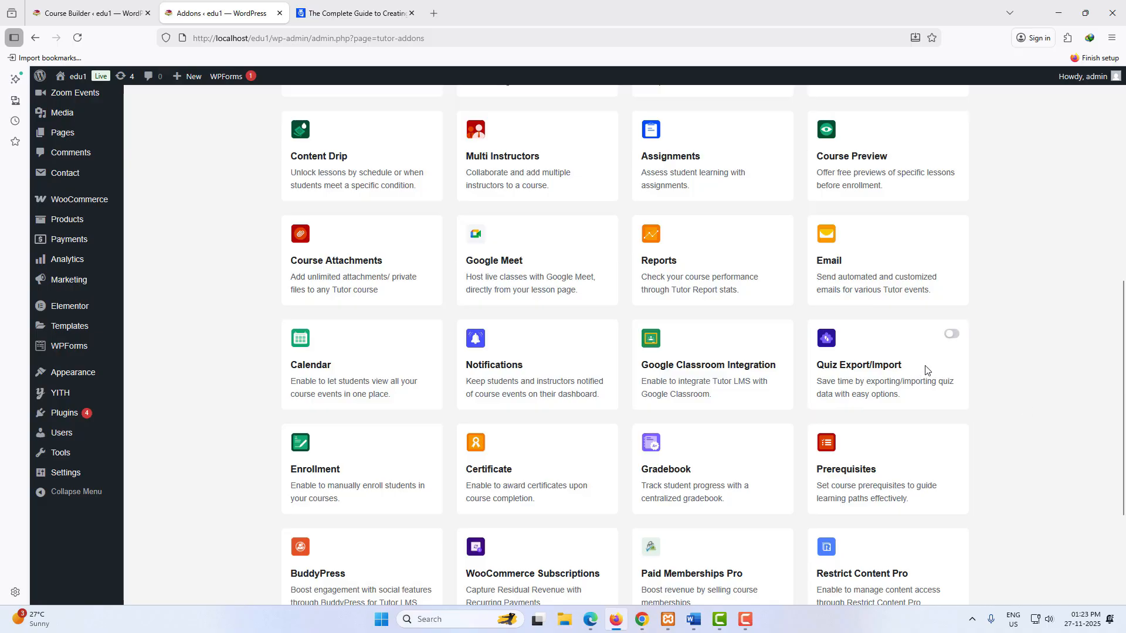
{"action": "left_click", "coordinate": [952, 340]}
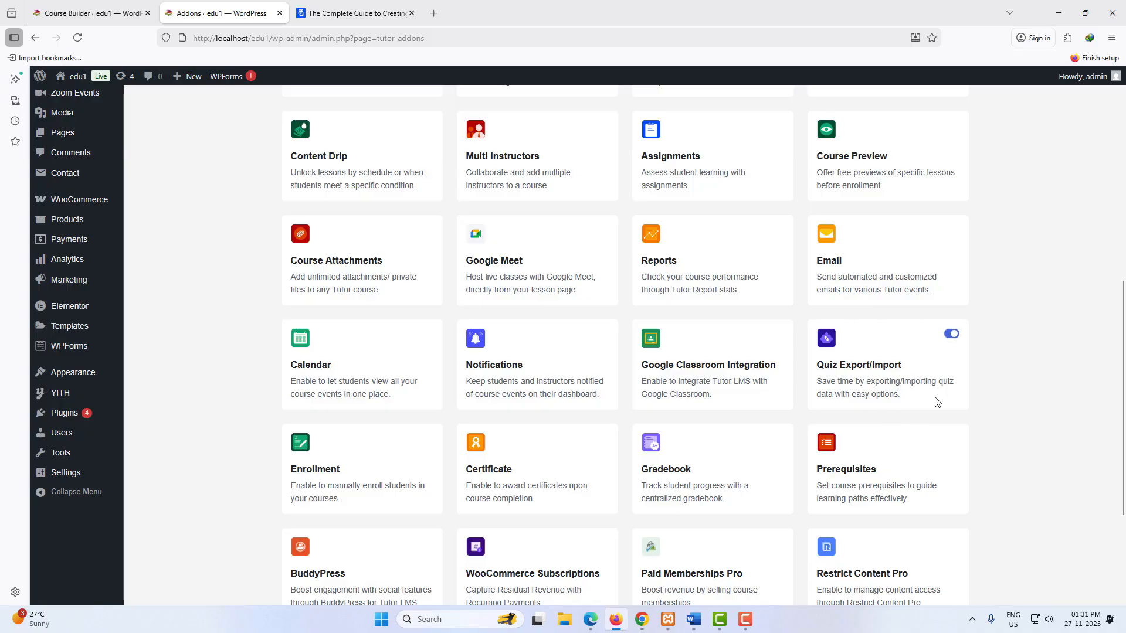
Step: Return to the Course Builder, reload the curriculum page and export the General Knowledge Quiz from the Introduction topic
{"action": "left_click", "coordinate": [76, 13]}
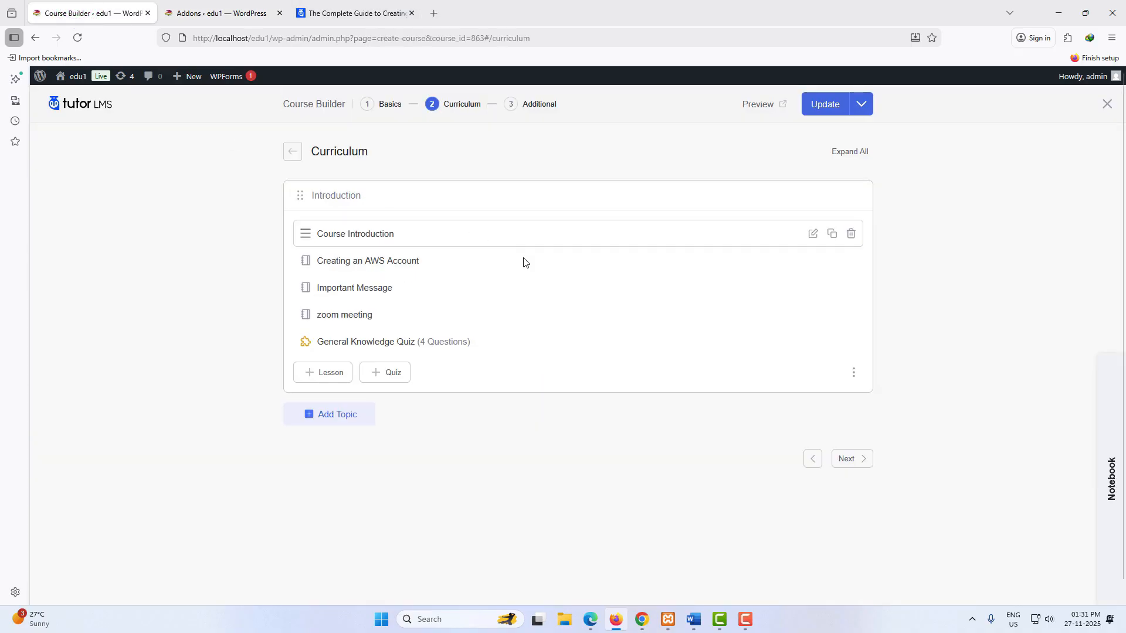
{"action": "left_click", "coordinate": [77, 39]}
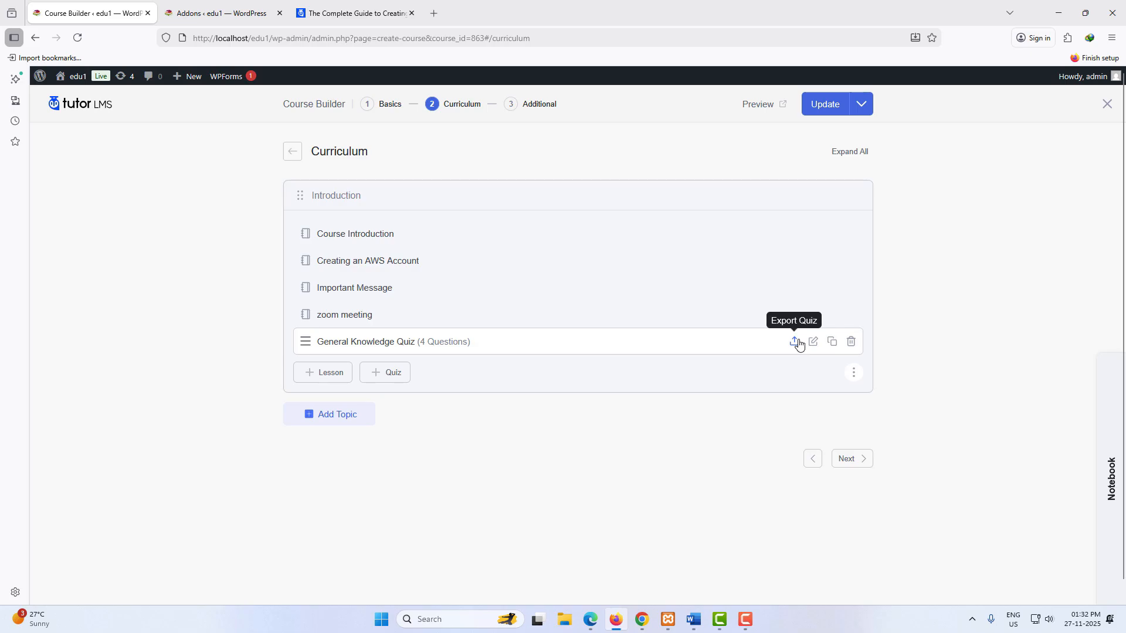
{"action": "left_click", "coordinate": [796, 343]}
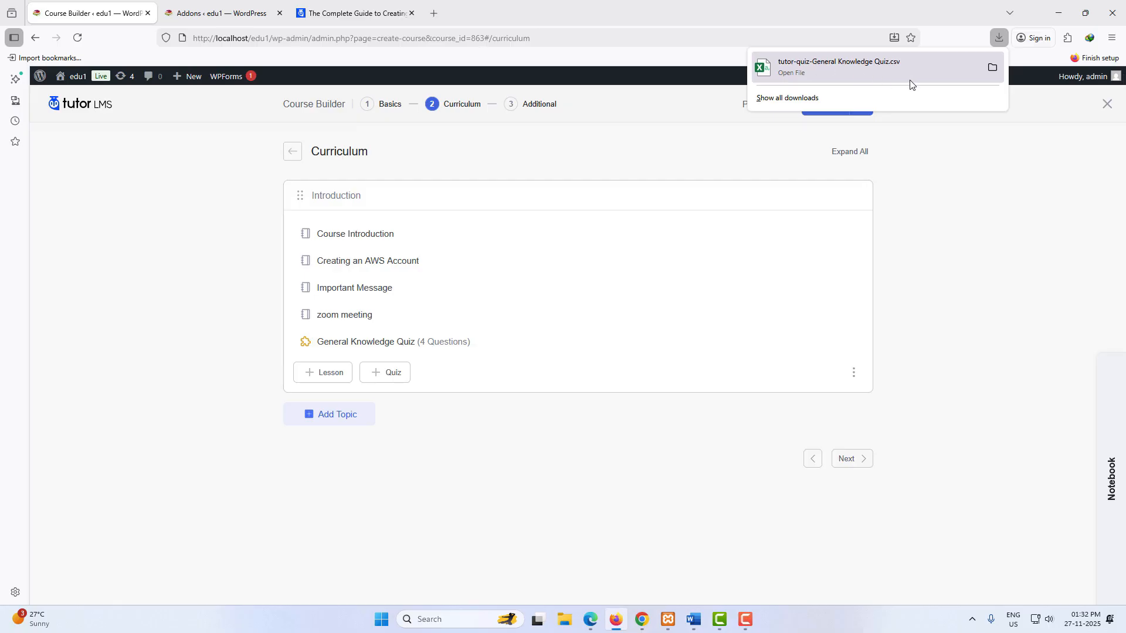
Step: Open the exported file tutor-quiz-General Knowledge Quiz.csv in Excel and widen its first columns to read the contents
{"action": "left_click", "coordinate": [867, 76]}
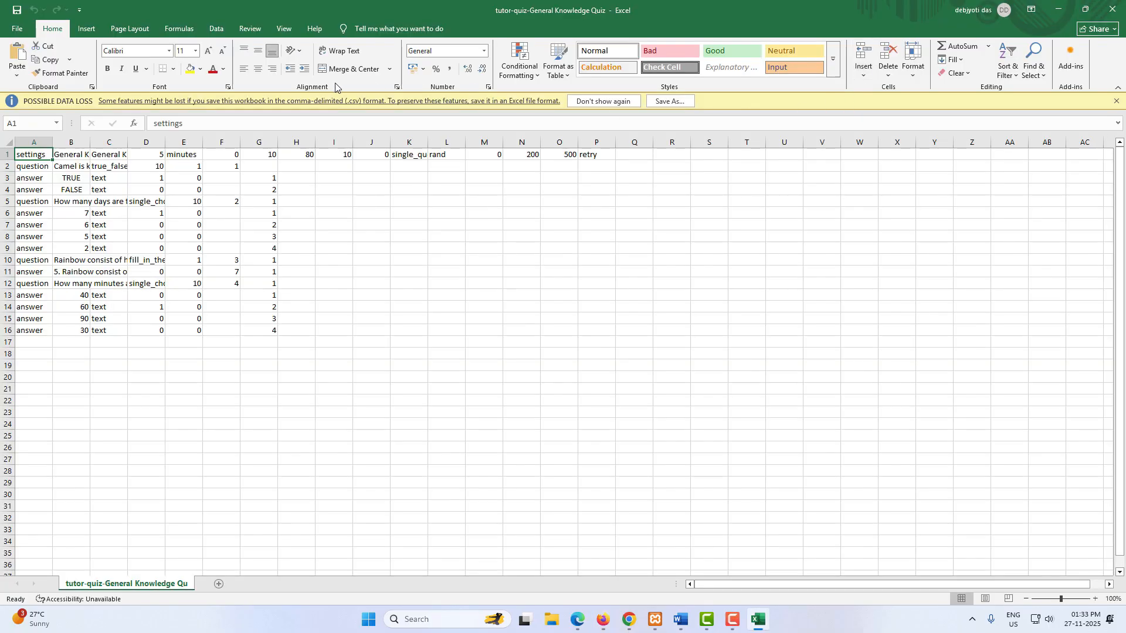
{"action": "left_click_drag", "start_coordinate": [52, 143], "coordinate": [175, 143]}
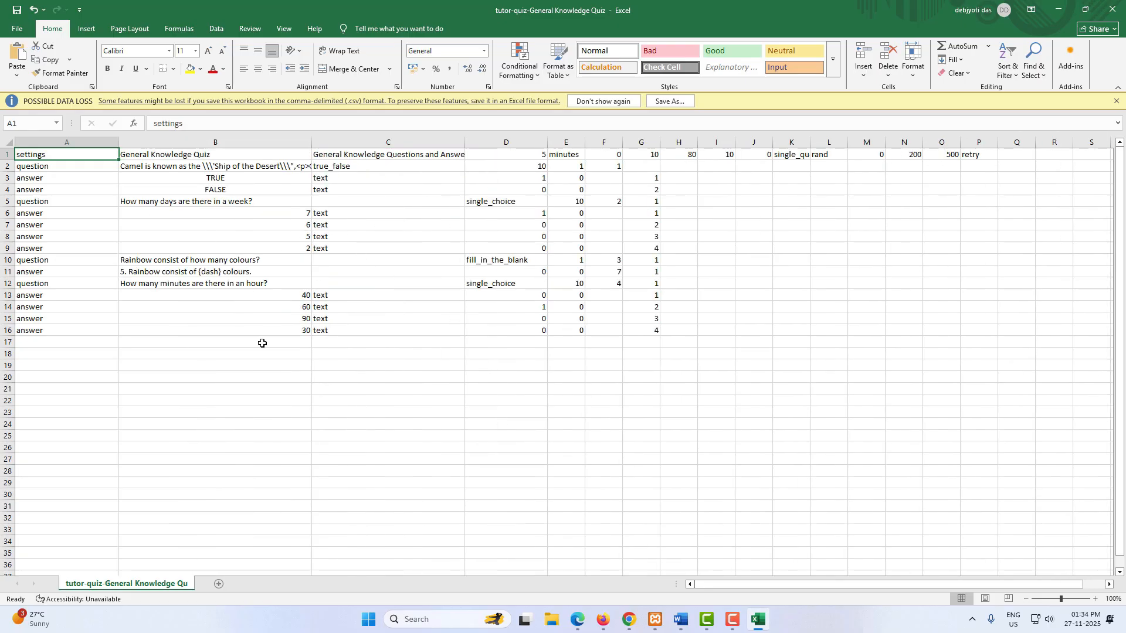
{"action": "left_click", "coordinate": [759, 629]}
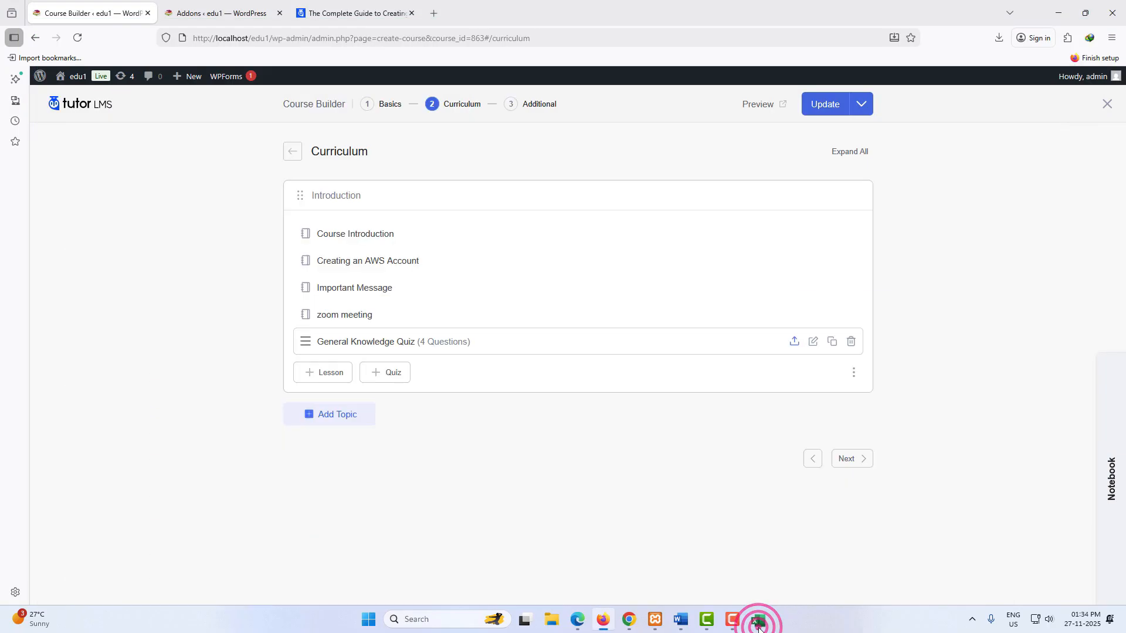
Step: Open the General Knowledge Quiz's title and description in the Course Builder and compare them with the settings row of the exported file in Excel
{"action": "left_click", "coordinate": [368, 350]}
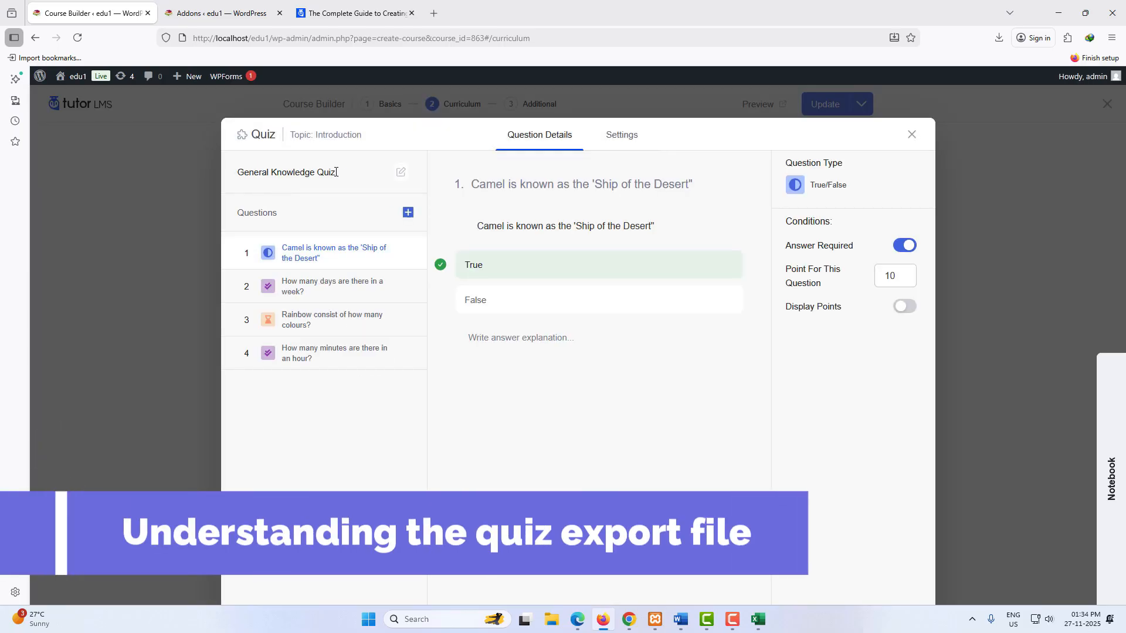
{"action": "left_click", "coordinate": [400, 172]}
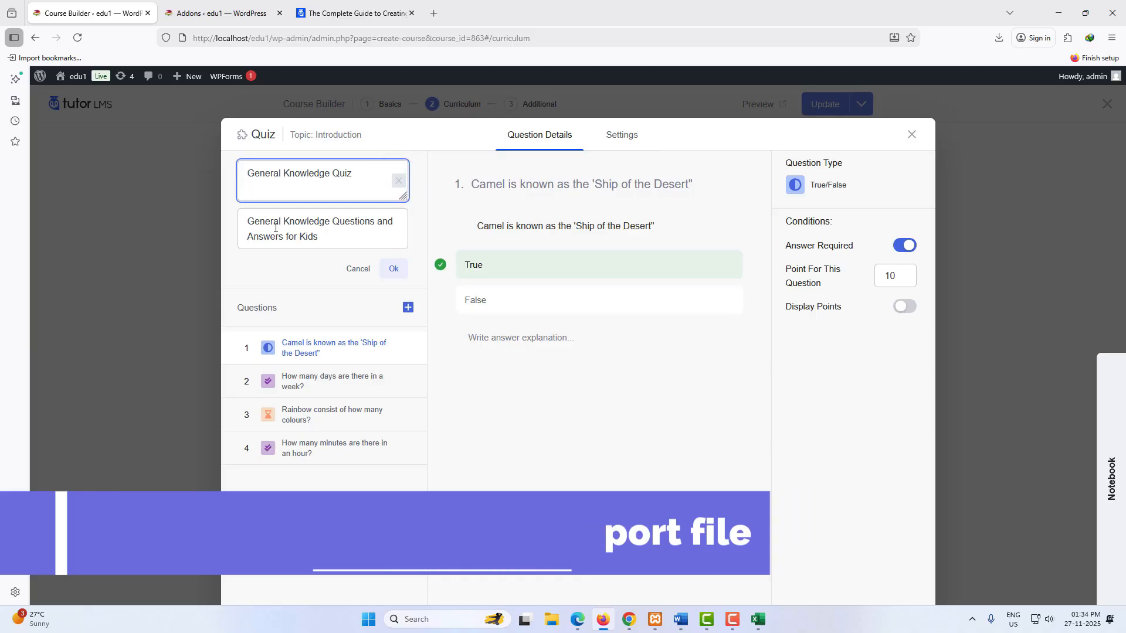
{"action": "triple_click", "coordinate": [322, 242]}
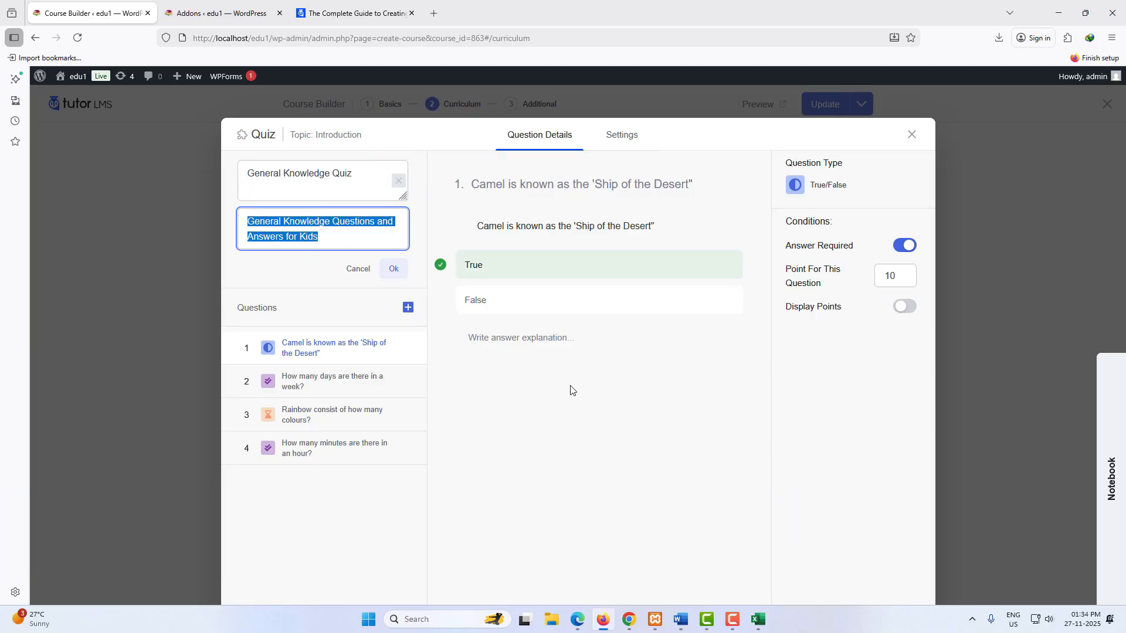
{"action": "left_click", "coordinate": [756, 620]}
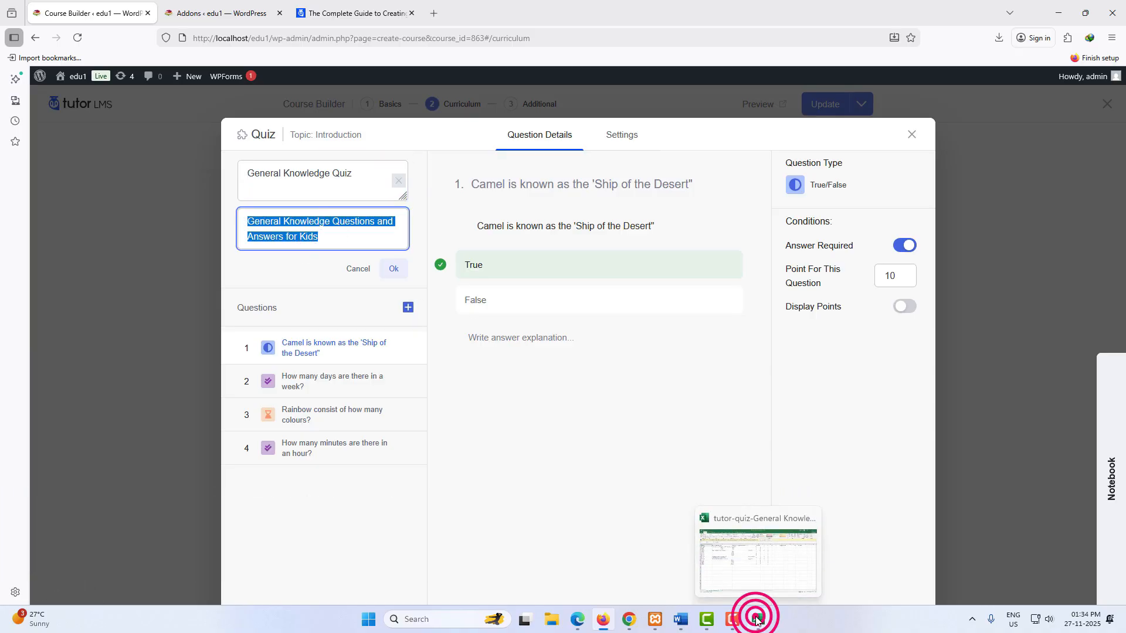
{"action": "left_click", "coordinate": [177, 155]}
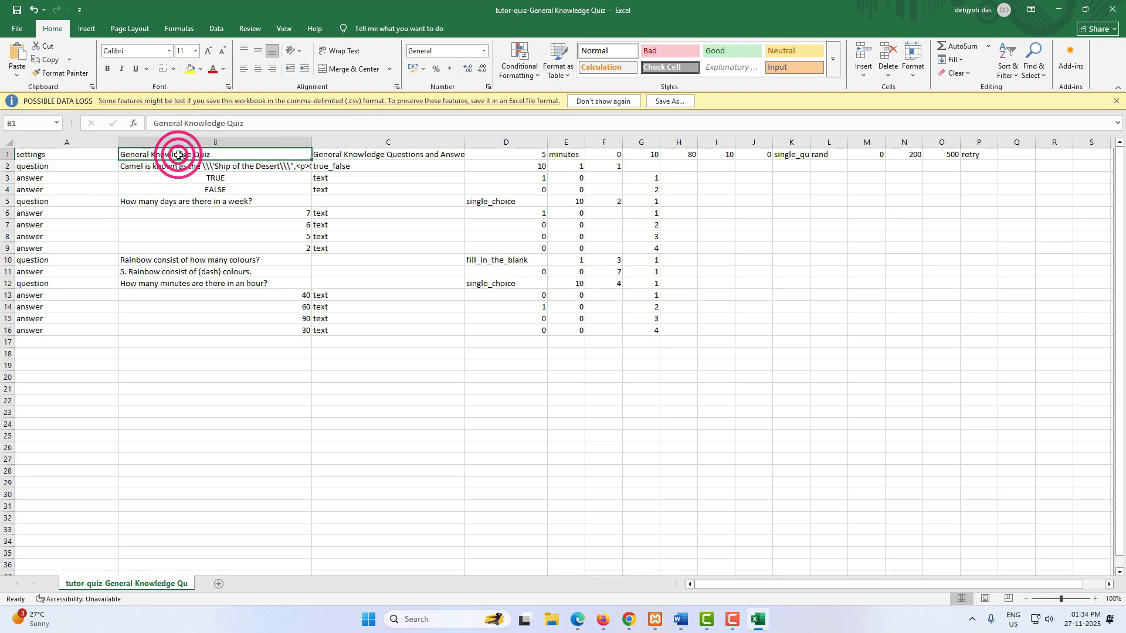
{"action": "left_click", "coordinate": [363, 157]}
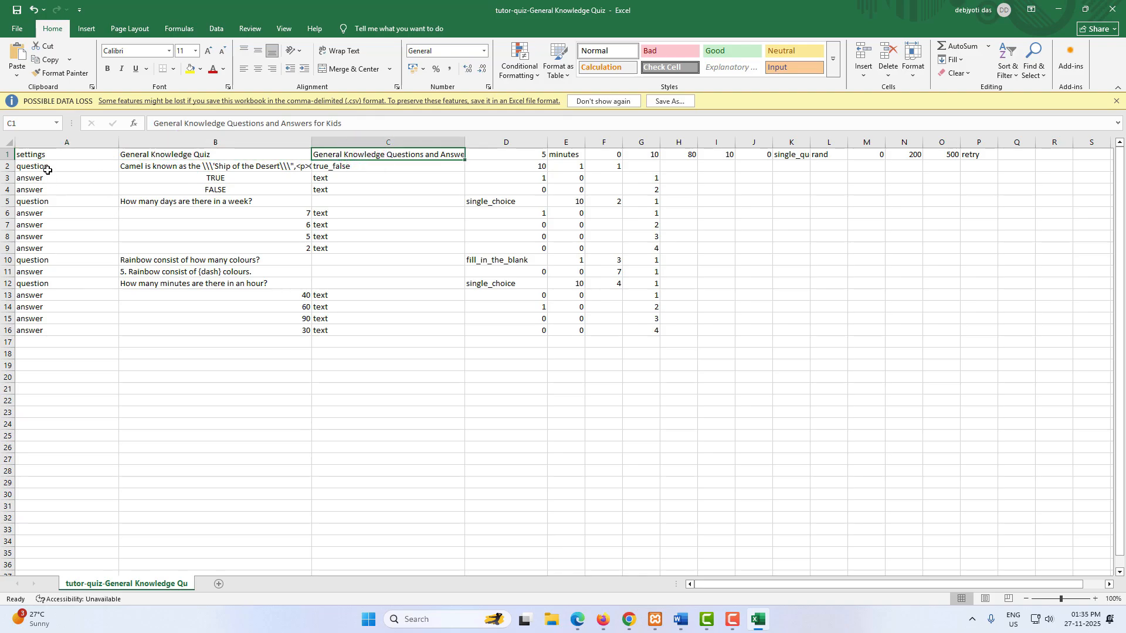
Step: Fit column B to its text and compare the camel question and its question type with the quiz in the Course Builder
{"action": "left_click", "coordinate": [140, 167]}
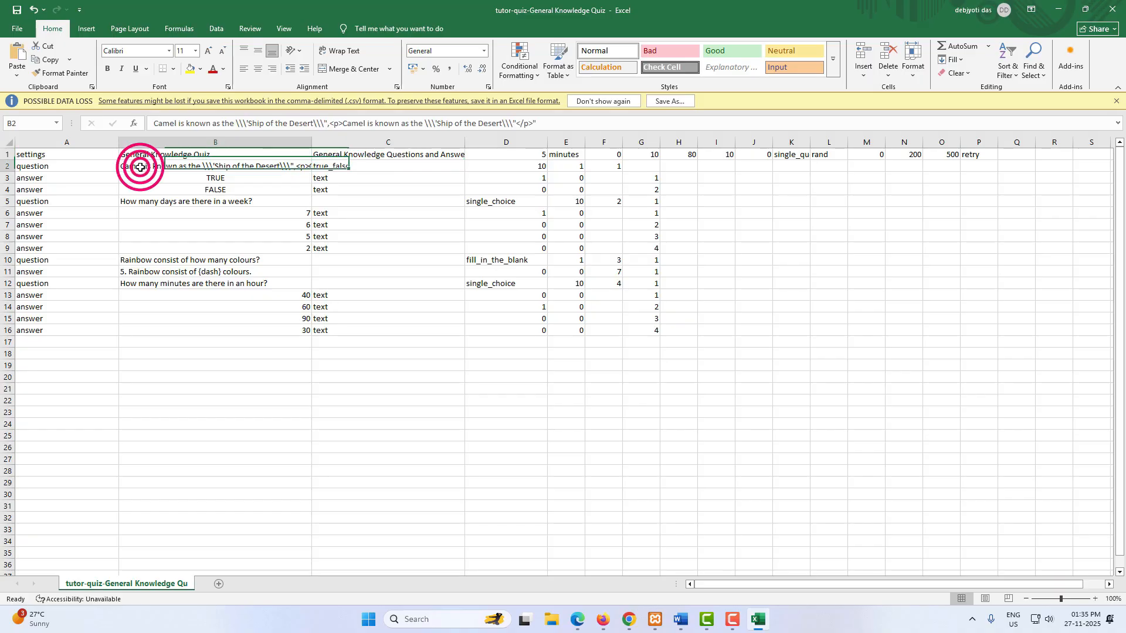
{"action": "double_click", "coordinate": [311, 142]}
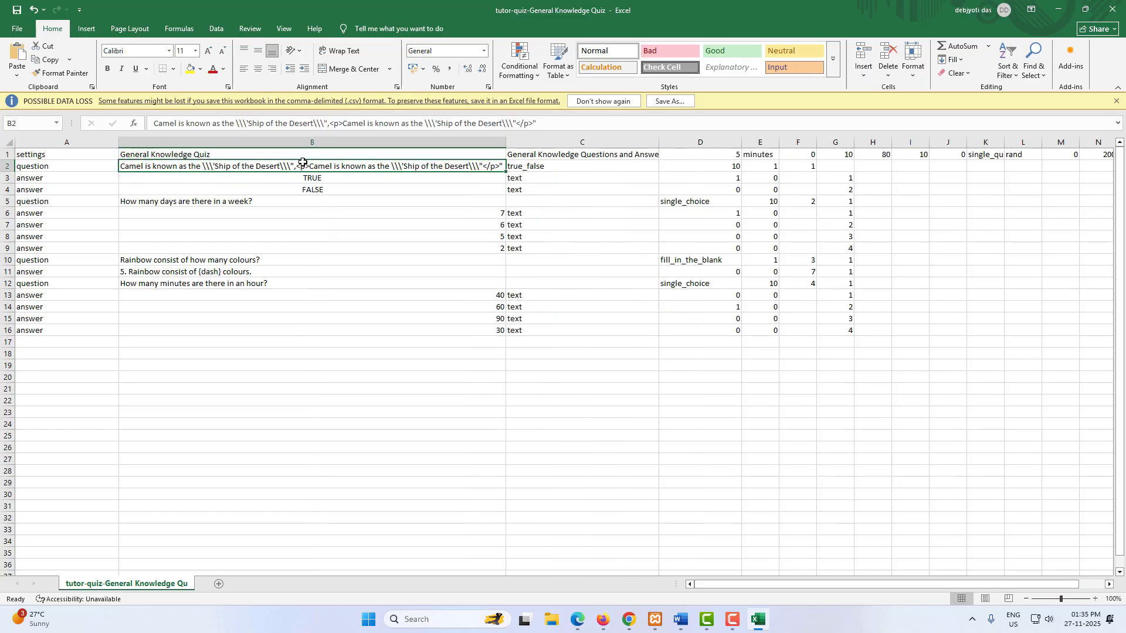
{"action": "left_click", "coordinate": [214, 167]}
{"action": "left_click", "coordinate": [758, 620]}
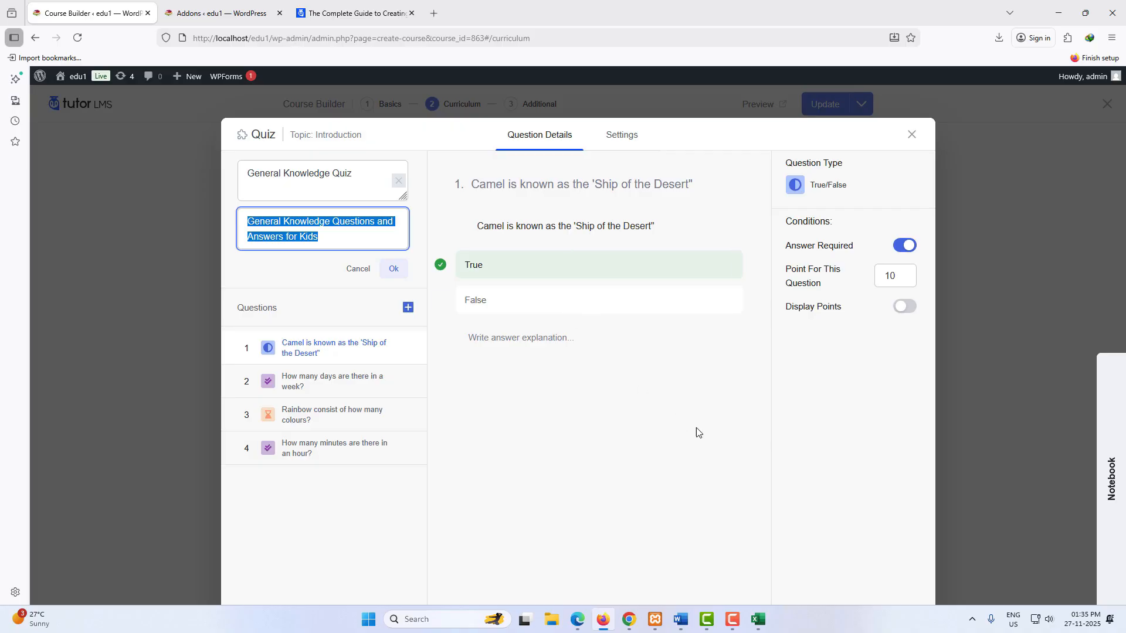
{"action": "key", "text": "alt+Tab"}
{"action": "left_click", "coordinate": [545, 169]}
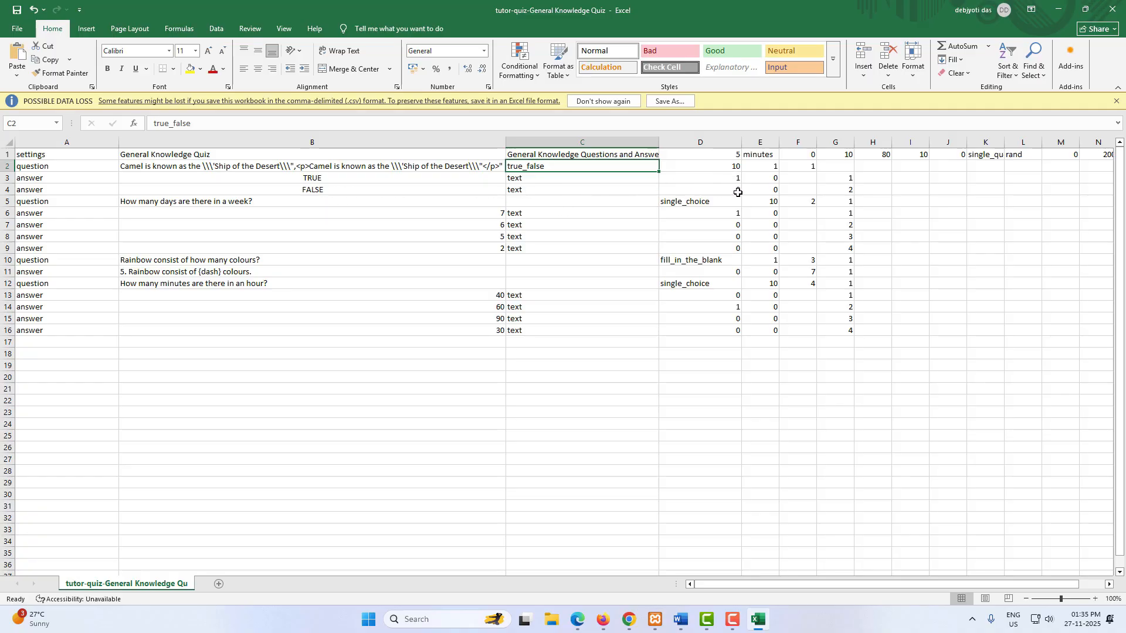
Step: Compare the "How many days are there in a week?" question and its correct-answer marker in the spreadsheet with the quiz editor
{"action": "left_click", "coordinate": [266, 201]}
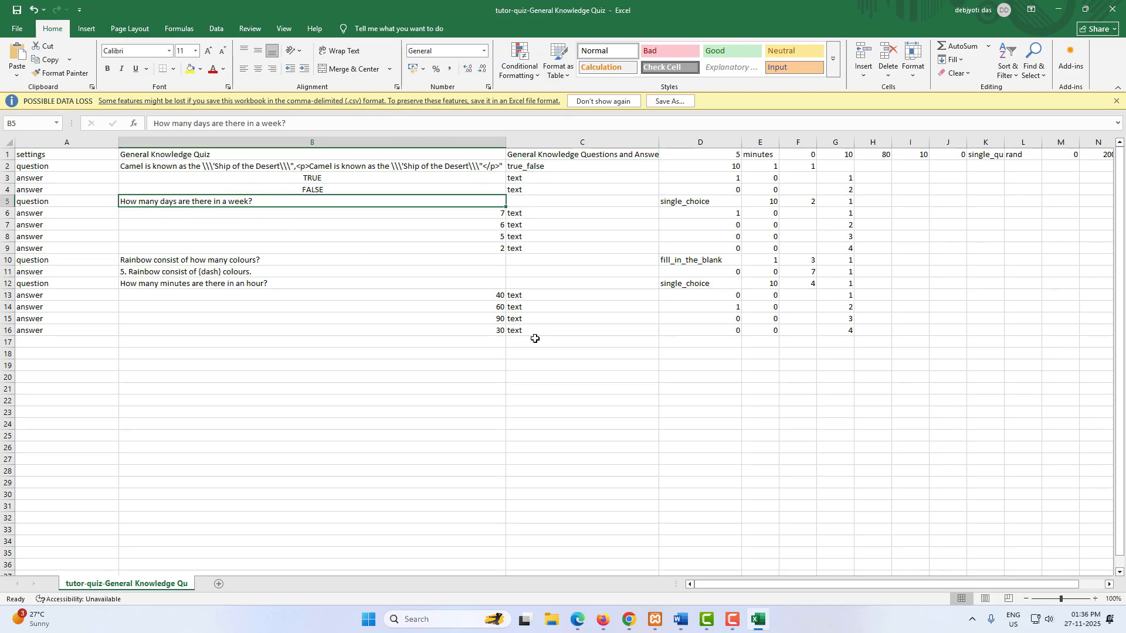
{"action": "left_click", "coordinate": [765, 623]}
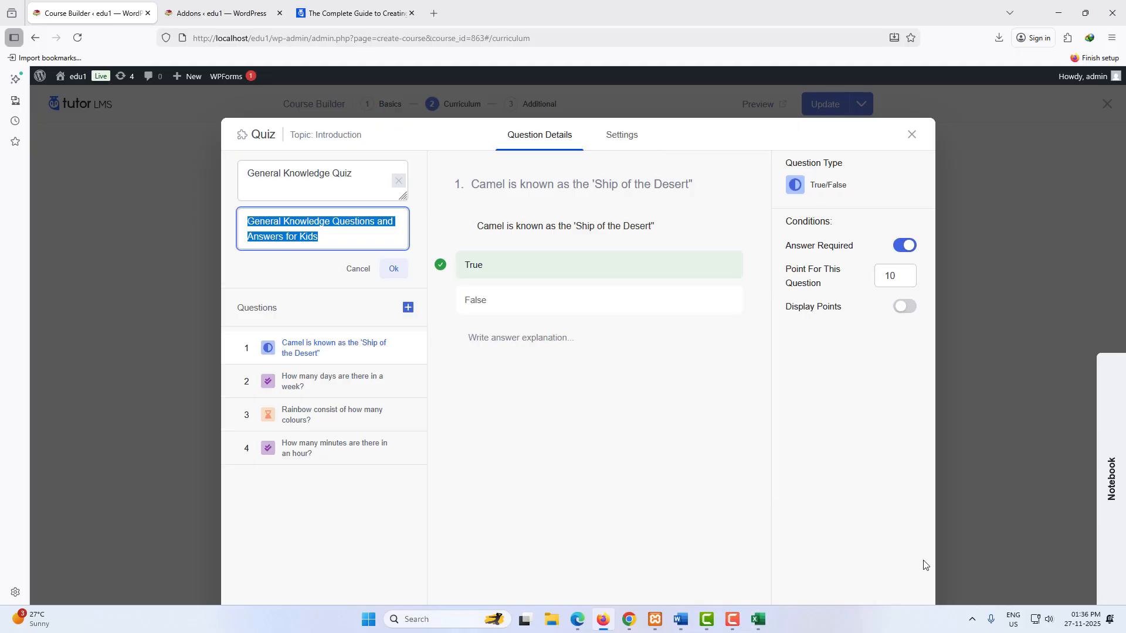
{"action": "left_click", "coordinate": [329, 394]}
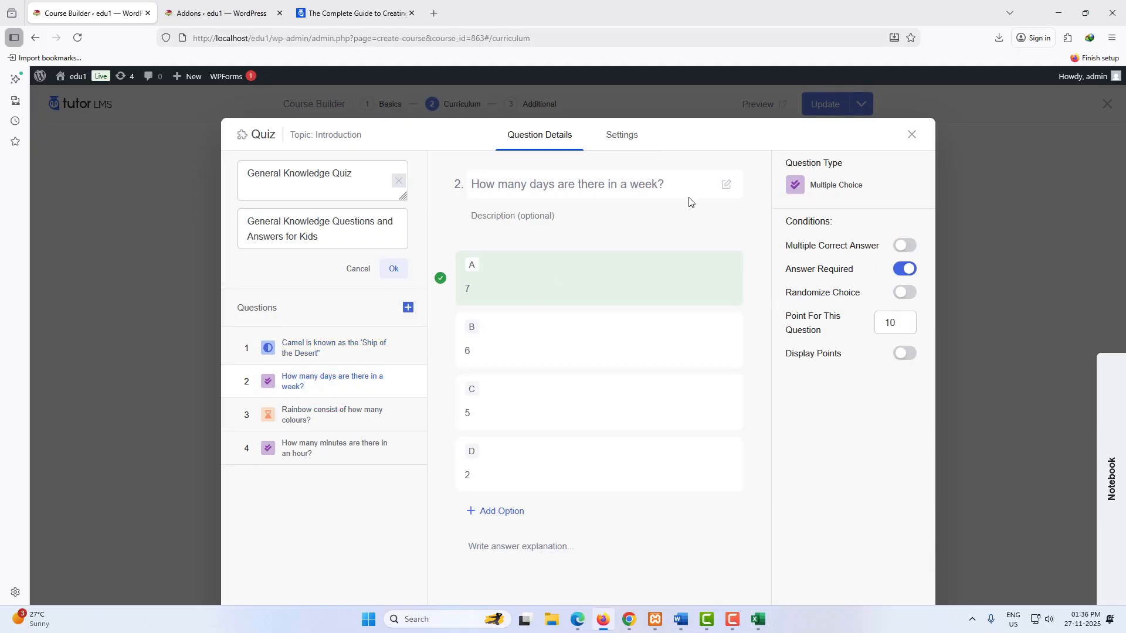
{"action": "left_click", "coordinate": [756, 615]}
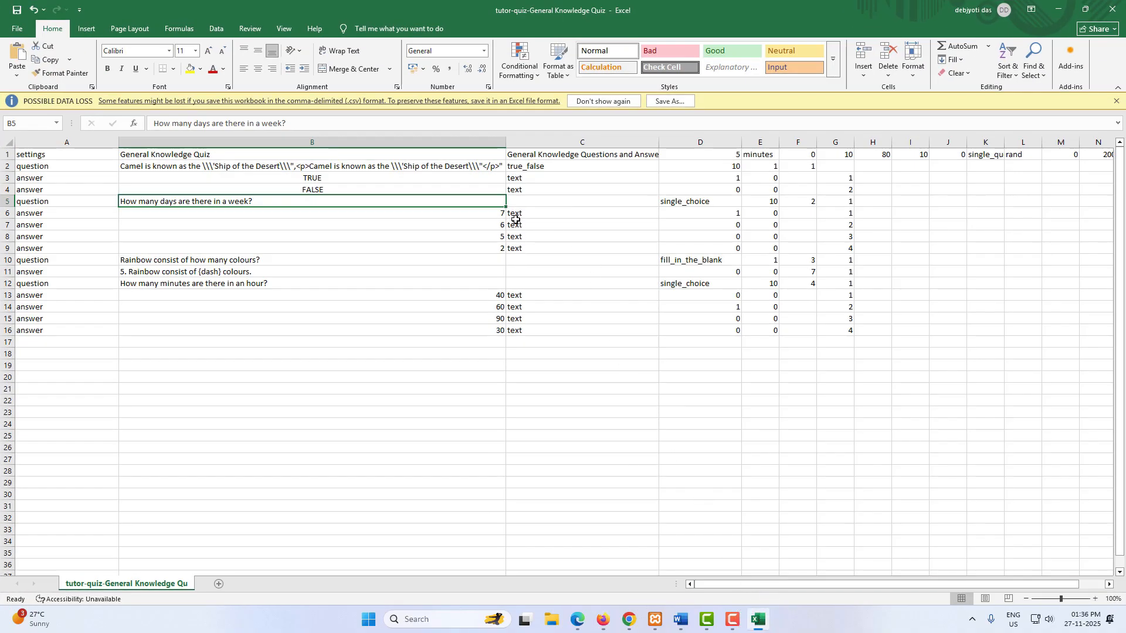
{"action": "left_click", "coordinate": [699, 213]}
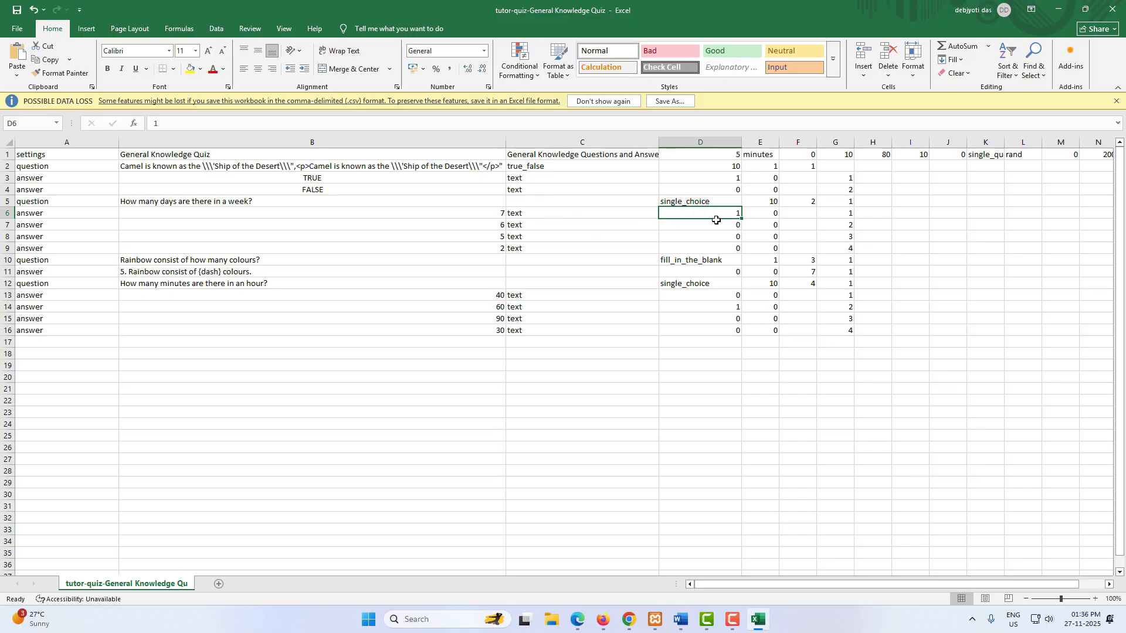
Step: Compare the "Rainbow consist of how many colours?" row in the spreadsheet with the same question in the quiz editor
{"action": "left_click", "coordinate": [241, 262]}
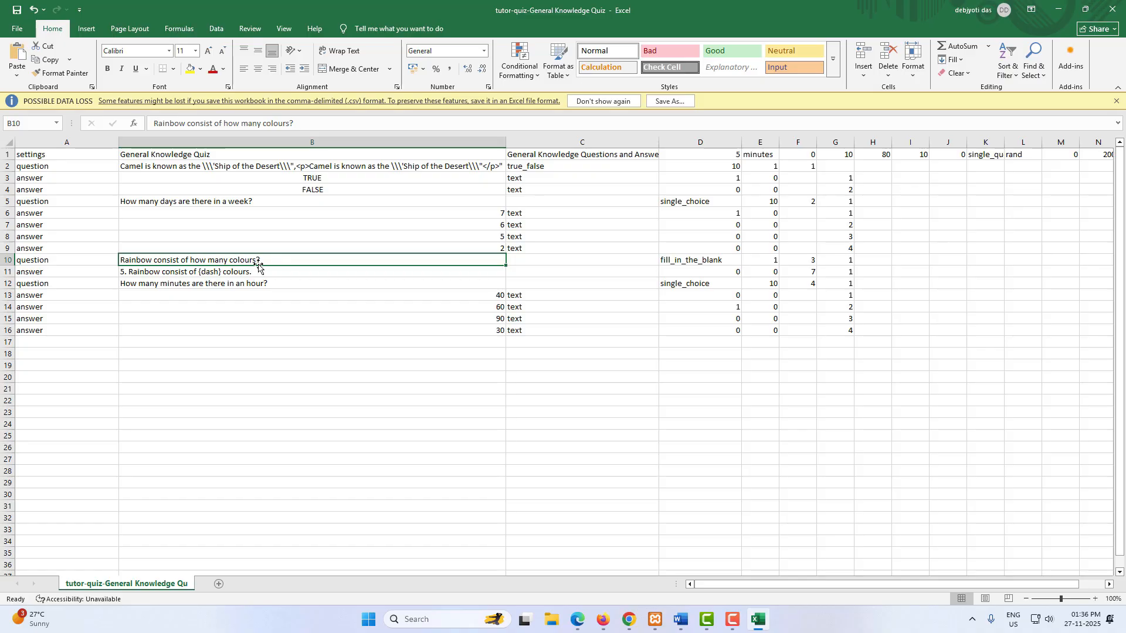
{"action": "left_click", "coordinate": [767, 627]}
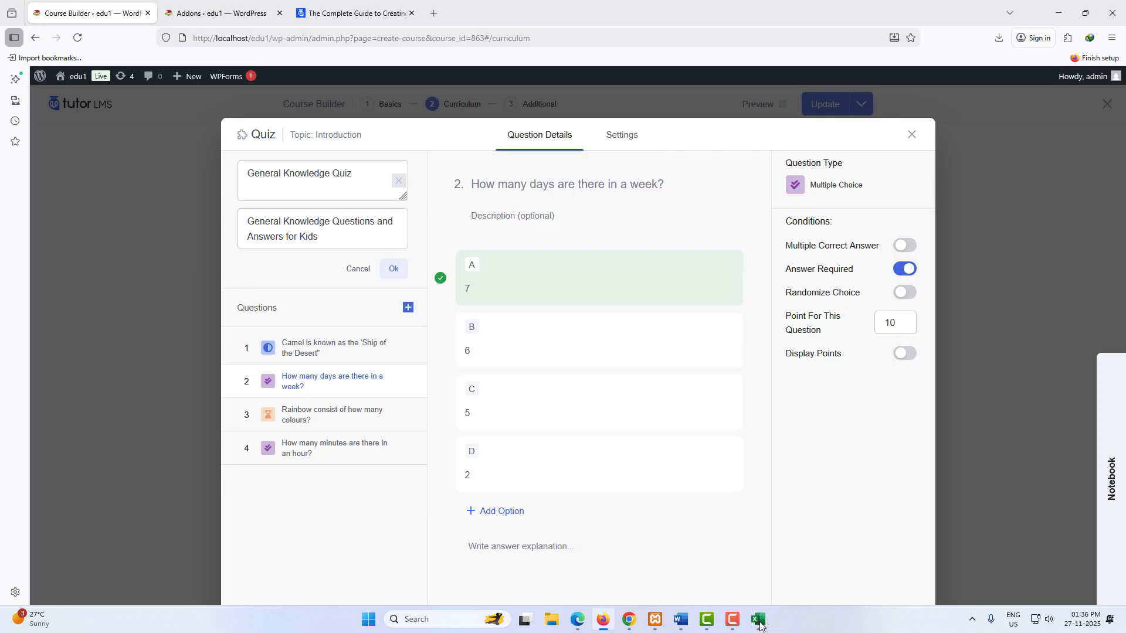
{"action": "left_click", "coordinate": [329, 422]}
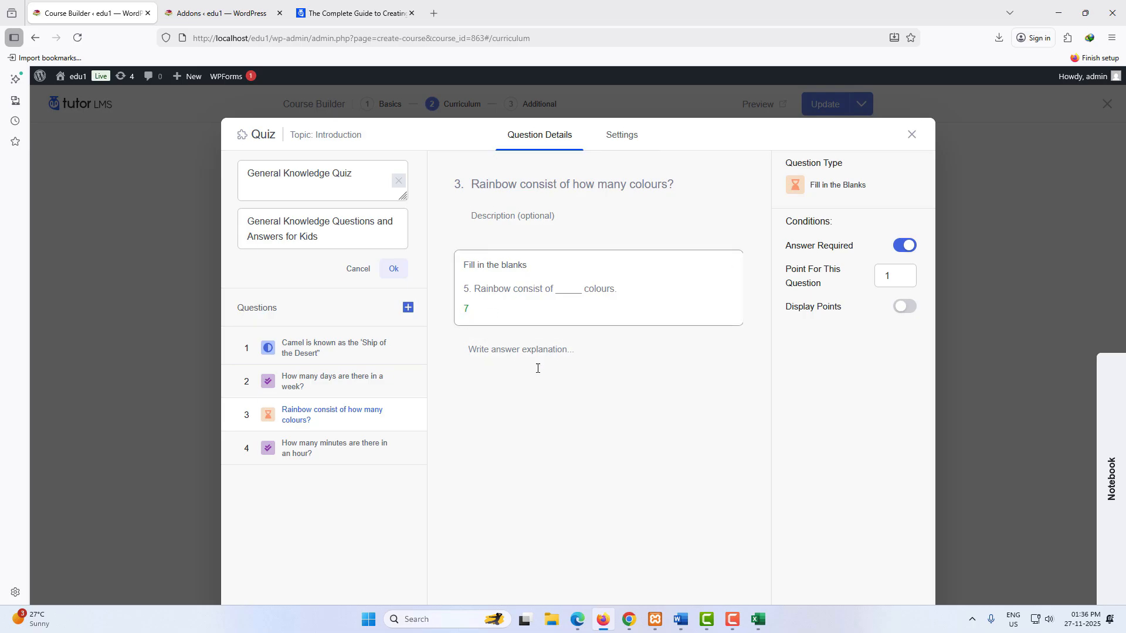
Step: Compare the rainbow question's type, {dash} answer text and correct answer in the spreadsheet with its fill-in-the-blanks answer opened for editing in the quiz editor
{"action": "key", "text": "alt+Tab"}
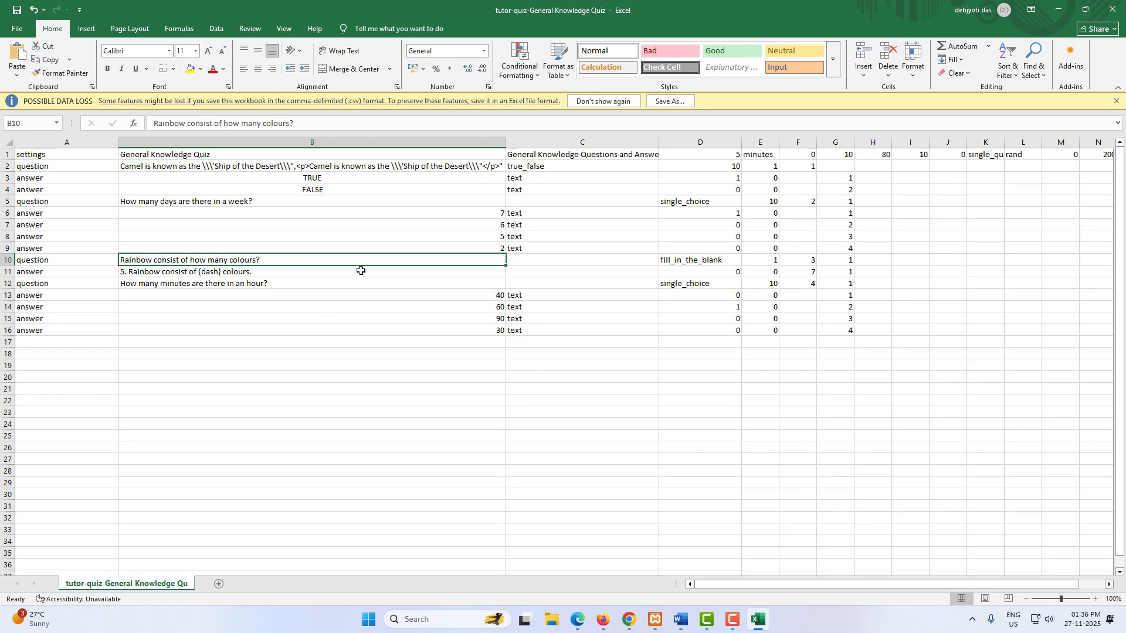
{"action": "left_click", "coordinate": [674, 259]}
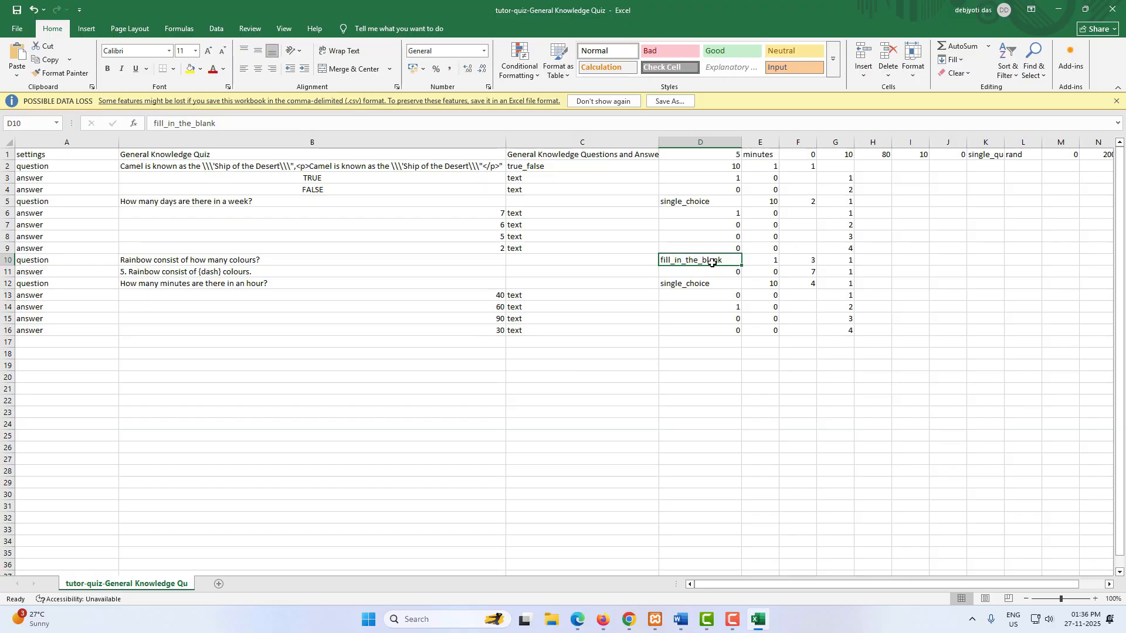
{"action": "left_click", "coordinate": [164, 272]}
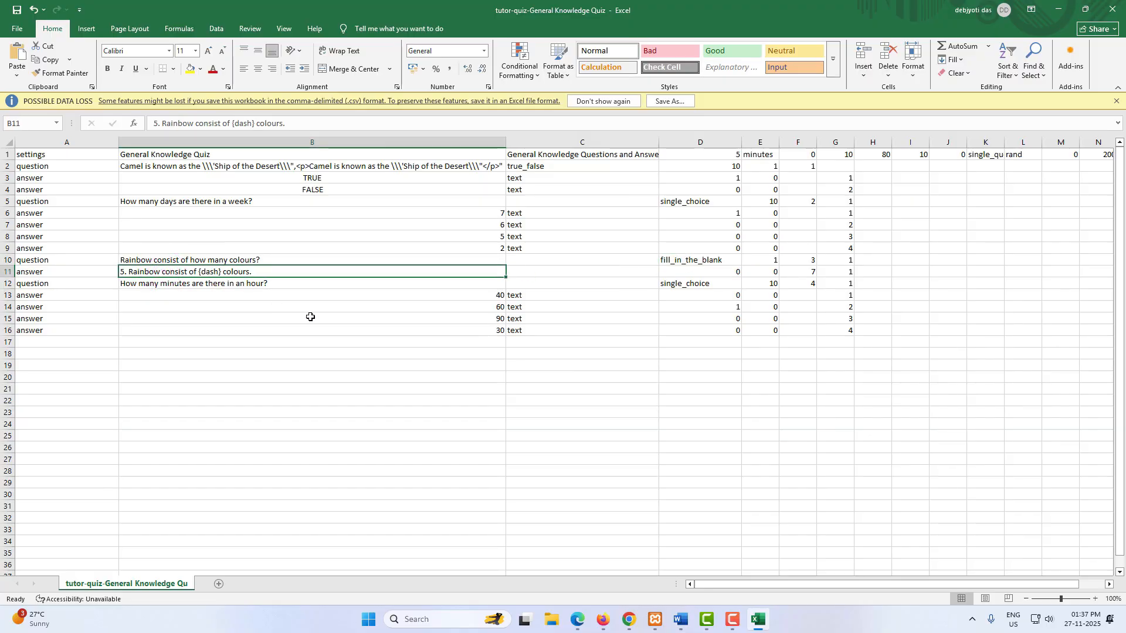
{"action": "left_click", "coordinate": [757, 620]}
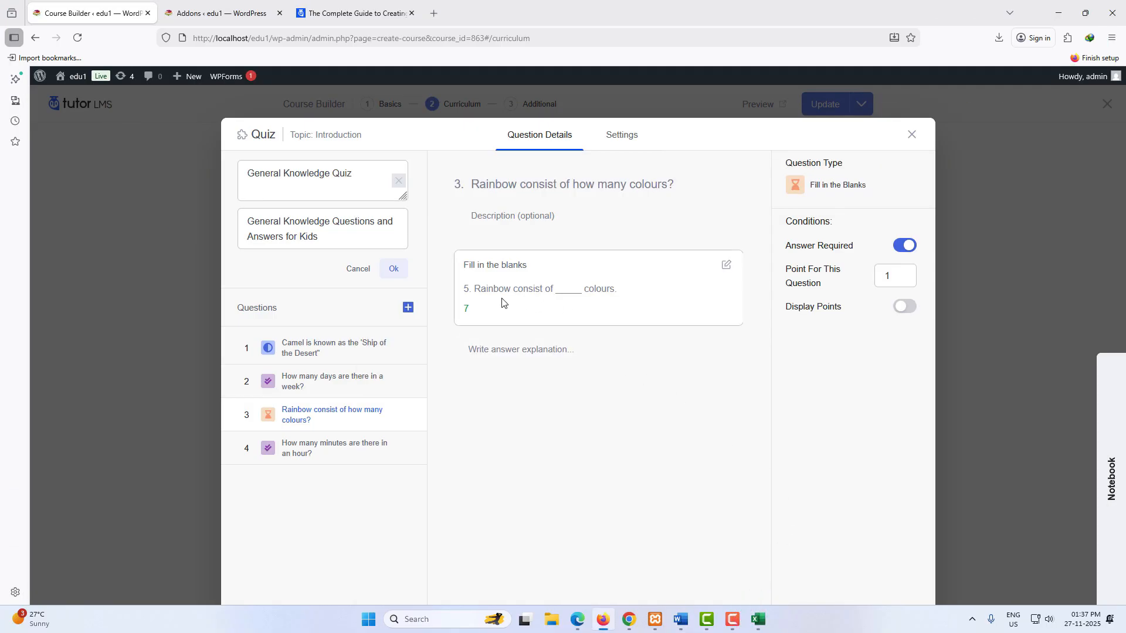
{"action": "left_click", "coordinate": [527, 315]}
{"action": "left_click", "coordinate": [726, 265]}
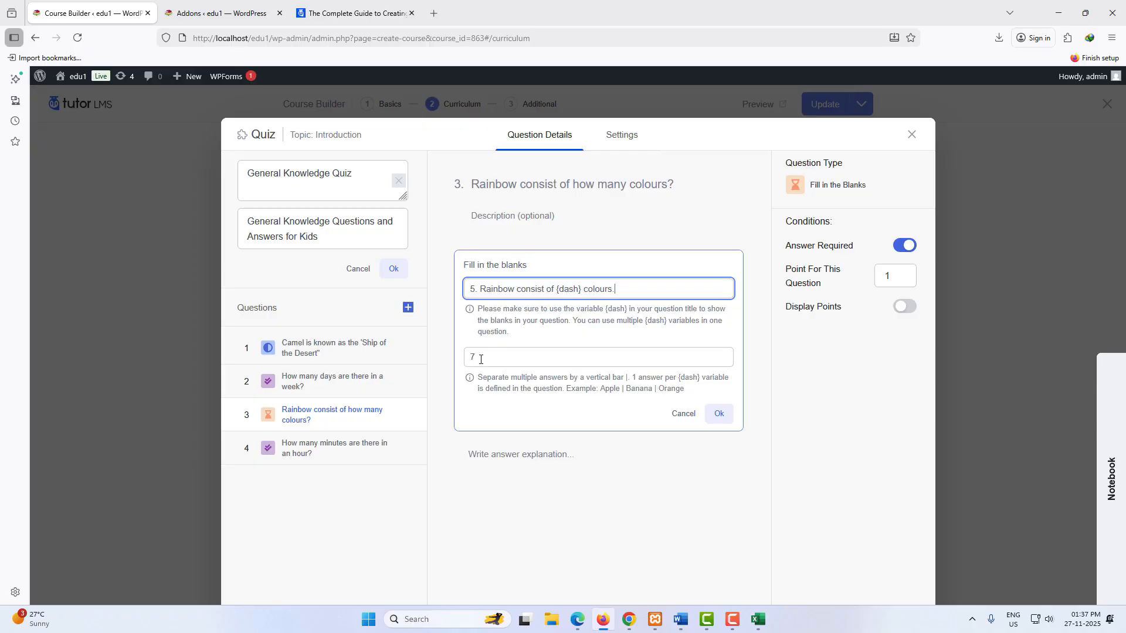
{"action": "left_click", "coordinate": [758, 620]}
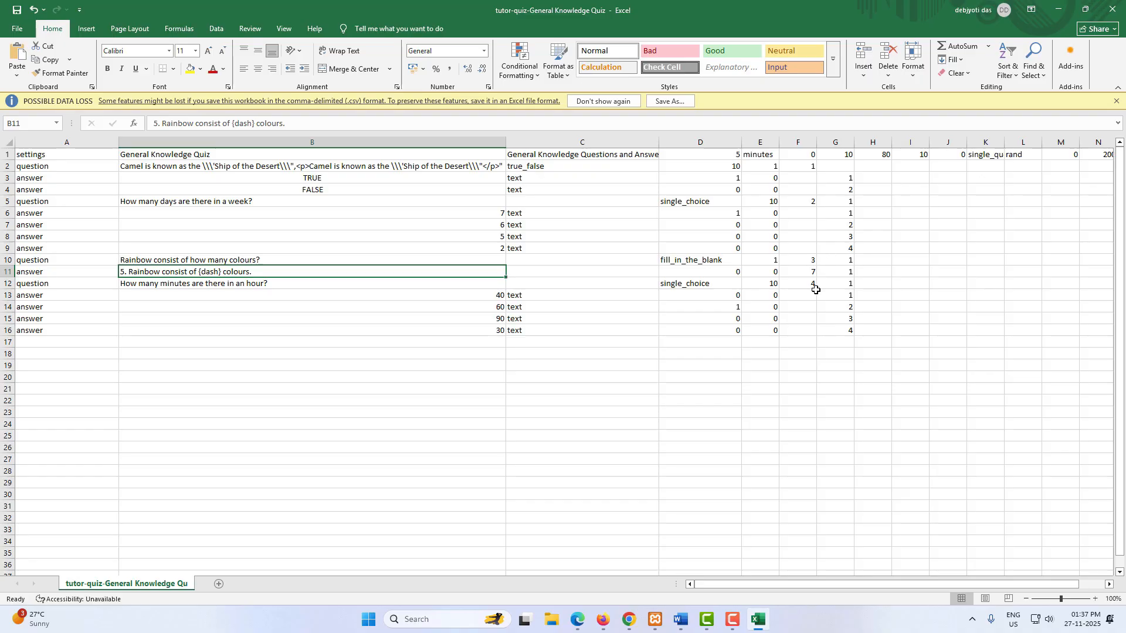
{"action": "left_click", "coordinate": [807, 273]}
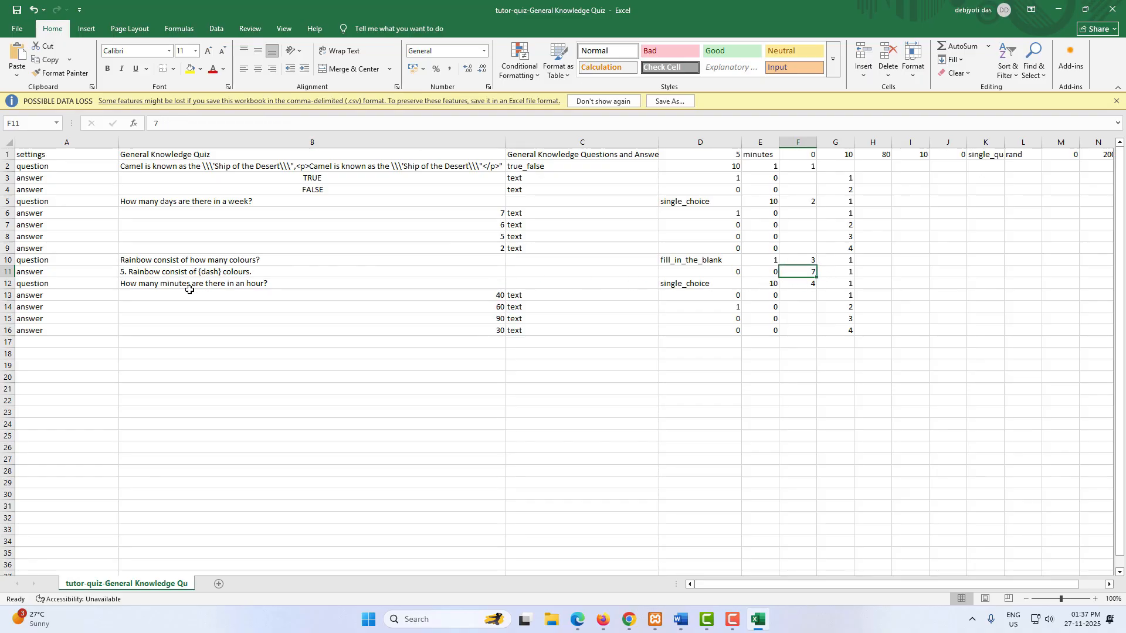
Step: Compare the "How many minutes are there in an hour?" question and its correct-answer marker in the spreadsheet with the quiz editor
{"action": "left_click", "coordinate": [148, 286]}
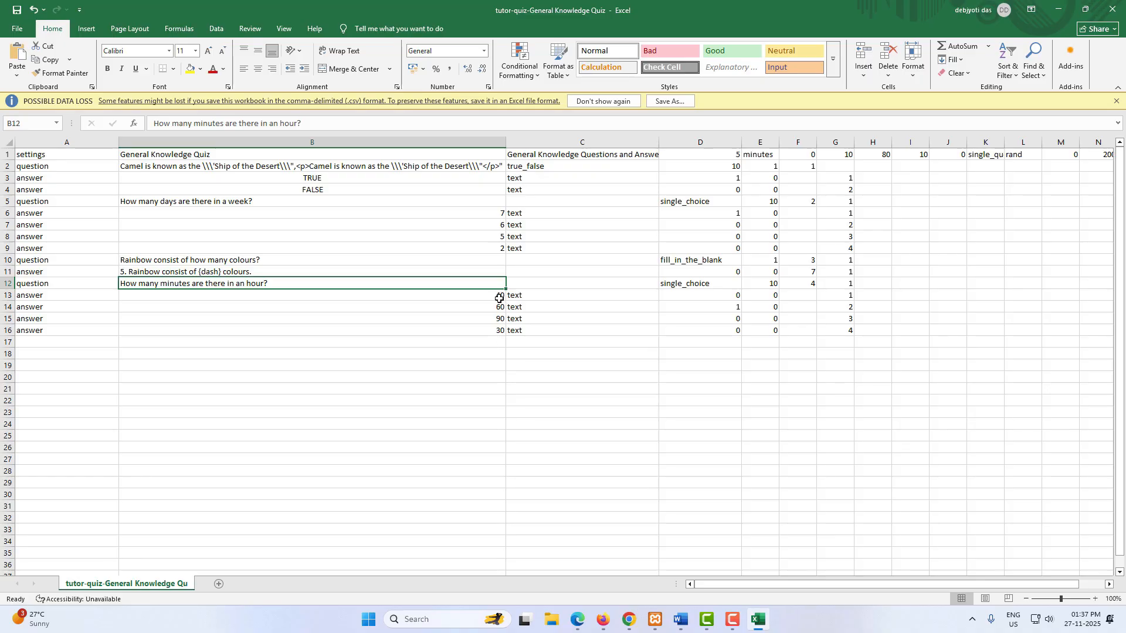
{"action": "left_click", "coordinate": [734, 306]}
{"action": "type", "text": "1"}
{"action": "key", "text": "ctrl+Return"}
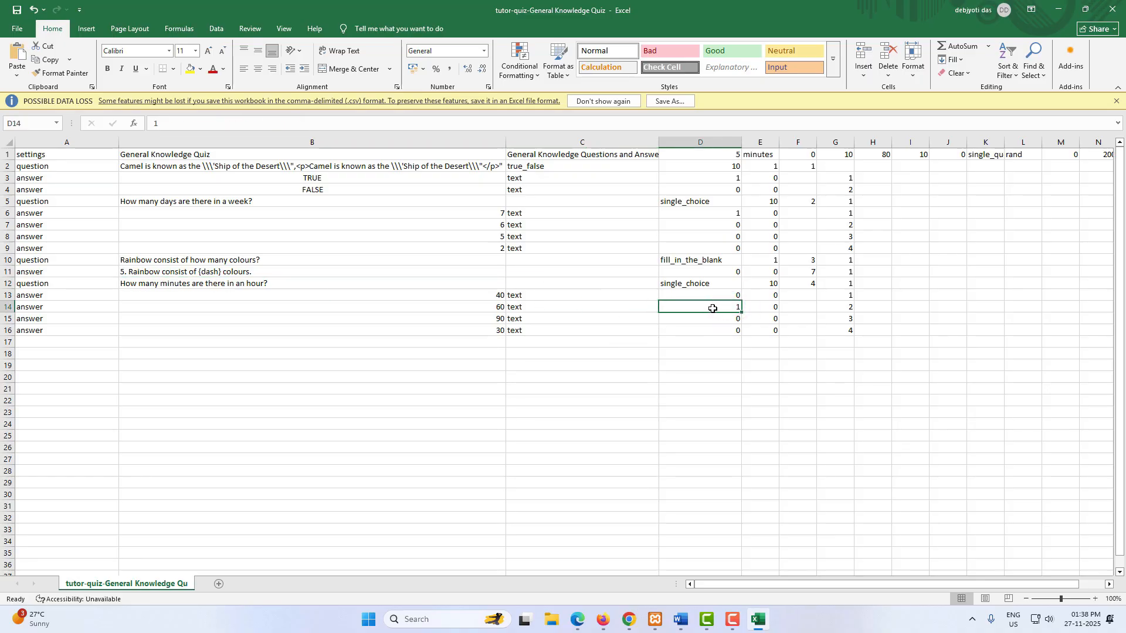
{"action": "left_click", "coordinate": [493, 308]}
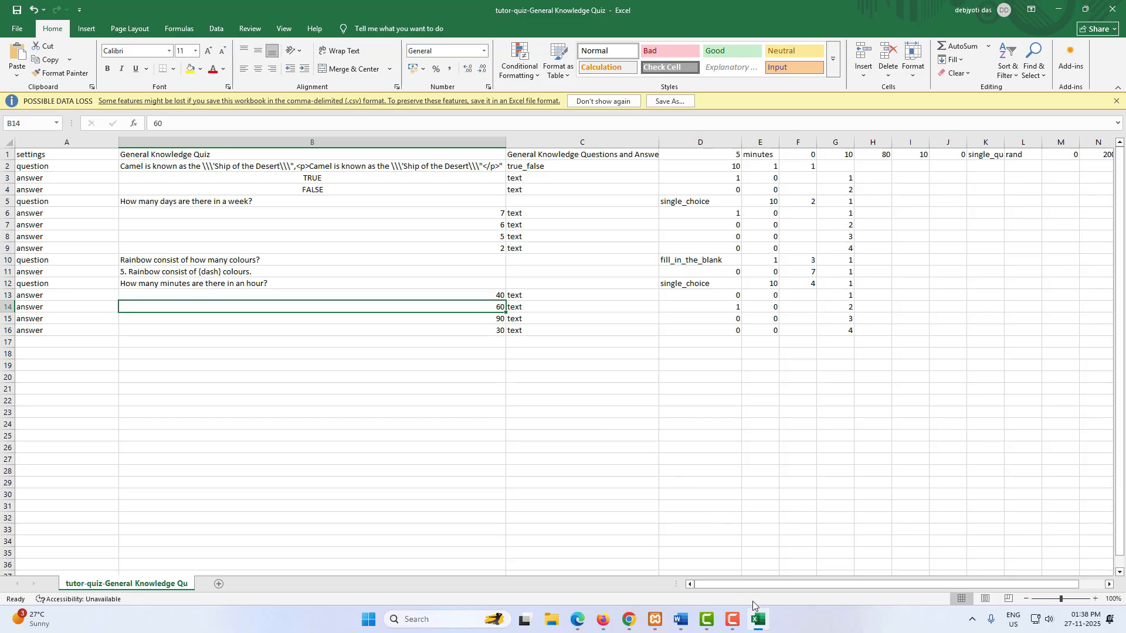
{"action": "left_click", "coordinate": [757, 621]}
{"action": "left_click", "coordinate": [366, 457]}
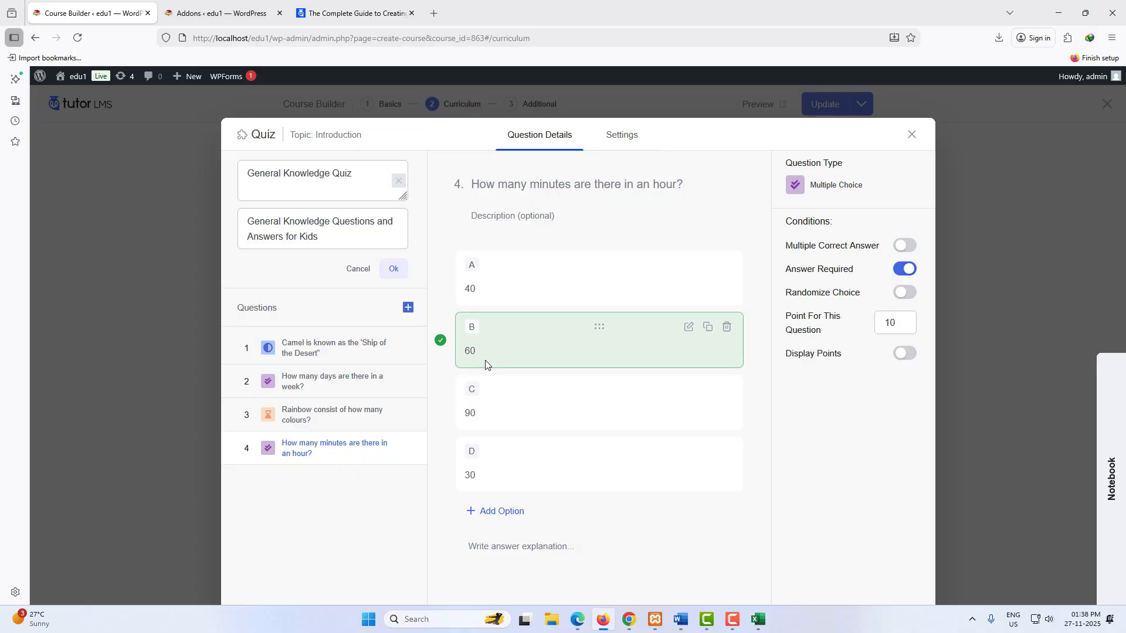
Step: Open the quiz's settings and compare the time limit and its unit with the settings row of the spreadsheet
{"action": "left_click", "coordinate": [623, 135]}
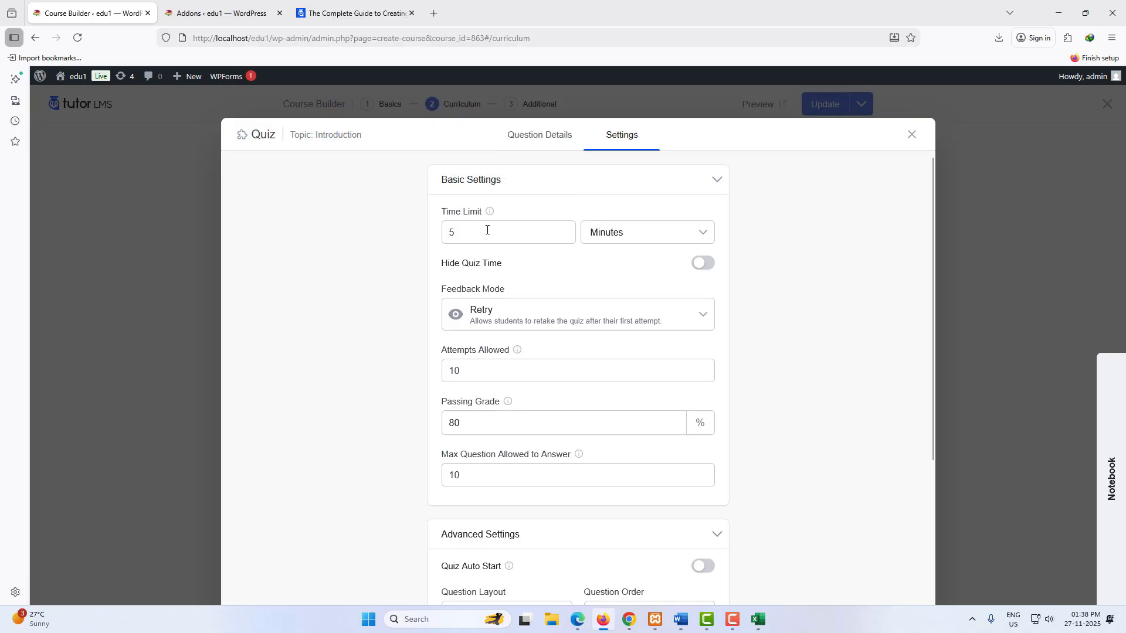
{"action": "left_click", "coordinate": [759, 618]}
{"action": "left_click", "coordinate": [725, 156]}
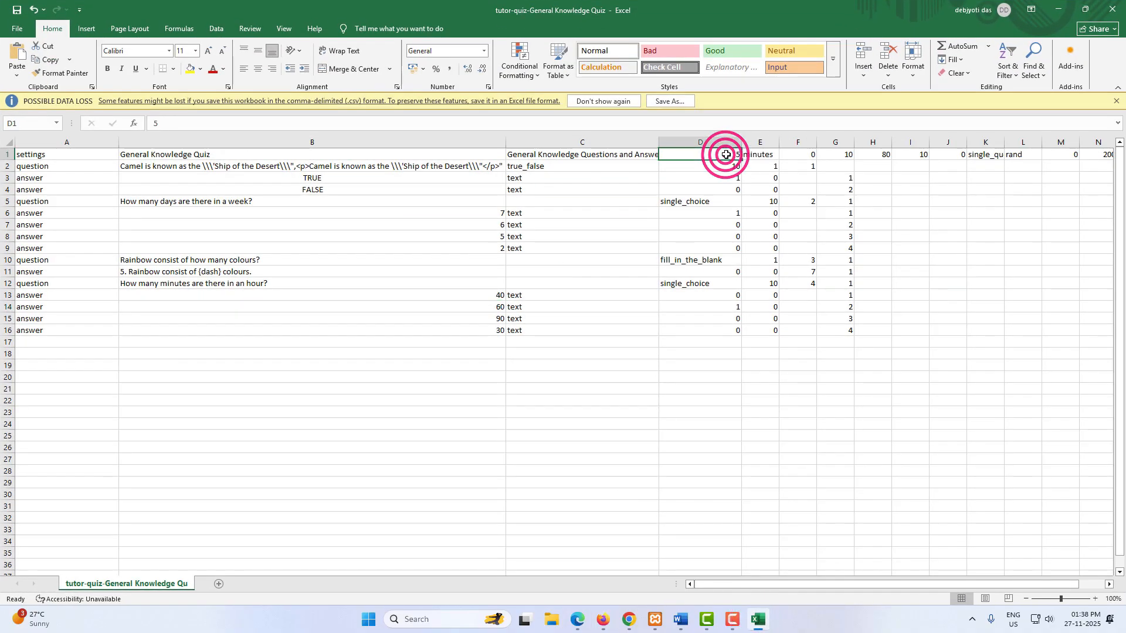
{"action": "left_click", "coordinate": [761, 155]}
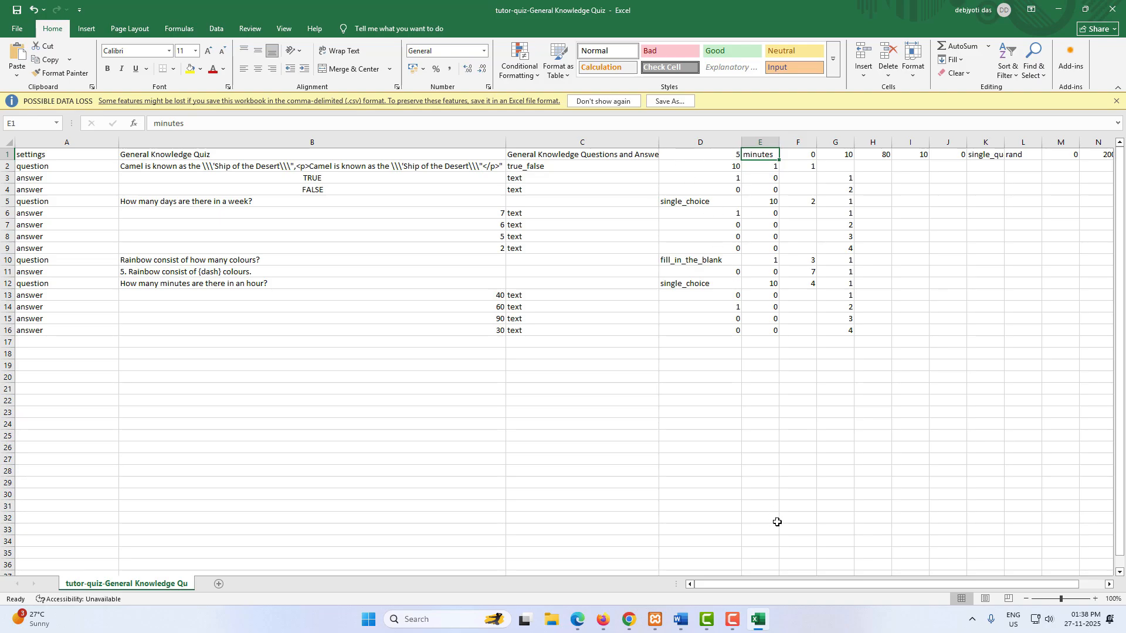
{"action": "left_click", "coordinate": [759, 620]}
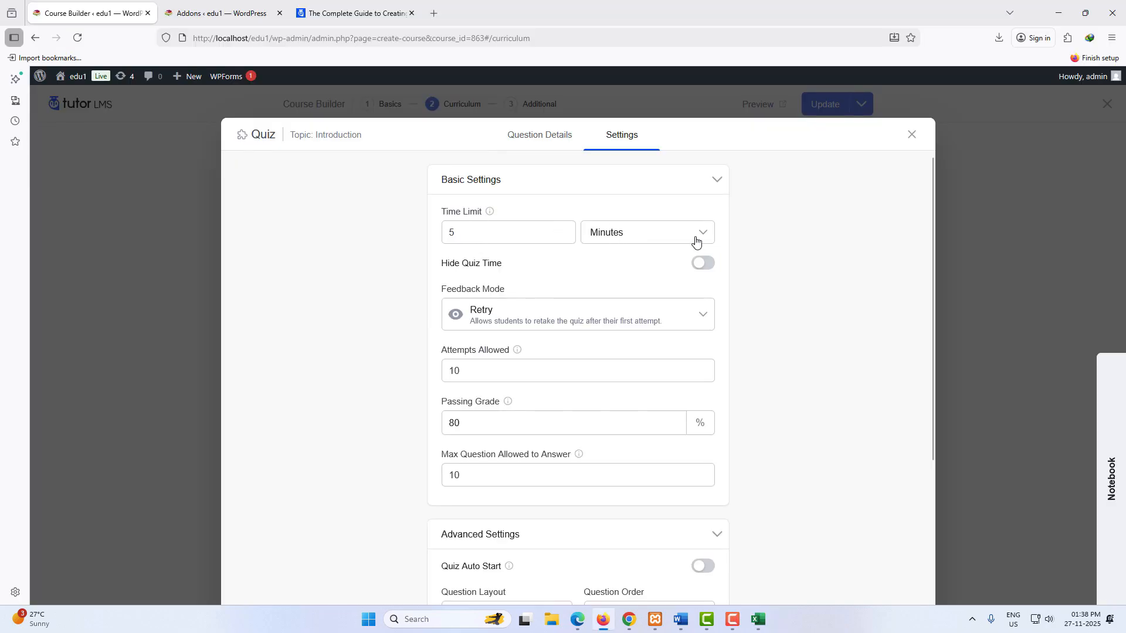
Step: Compare the hide quiz time, attempts allowed, passing grade and maximum question settings with the settings row of the spreadsheet
{"action": "left_click", "coordinate": [758, 619]}
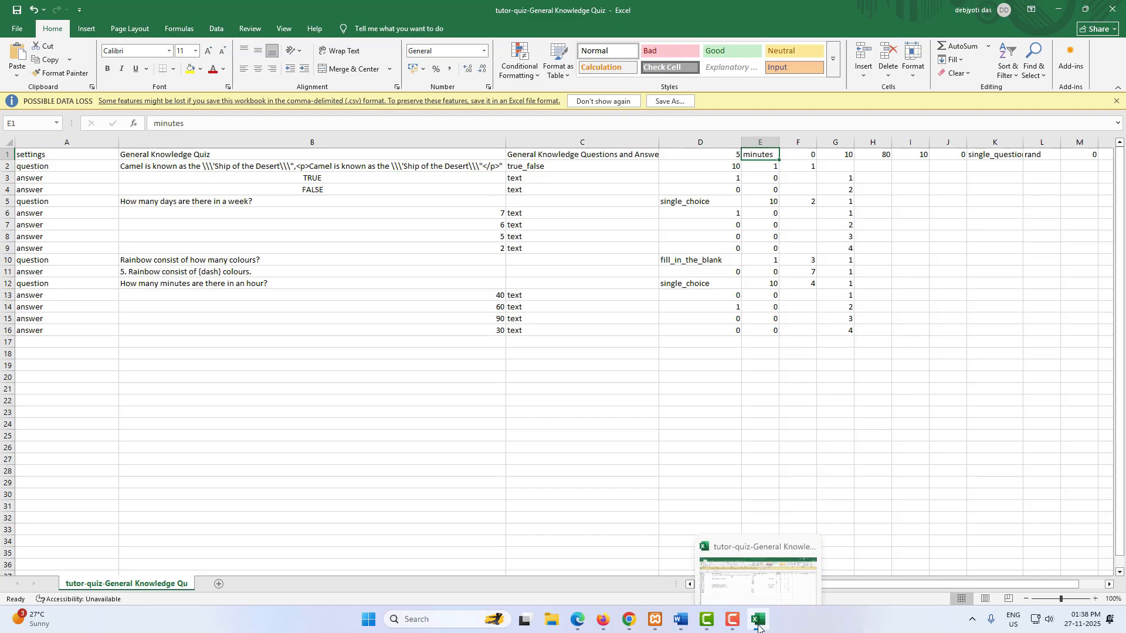
{"action": "left_click", "coordinate": [757, 624]}
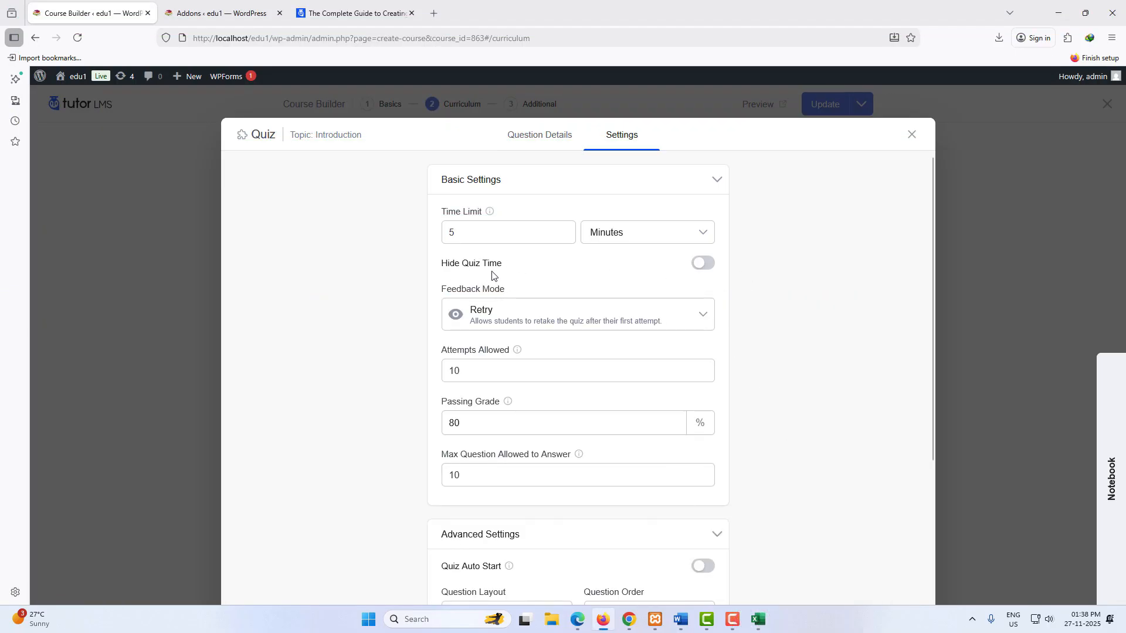
{"action": "left_click", "coordinate": [757, 620]}
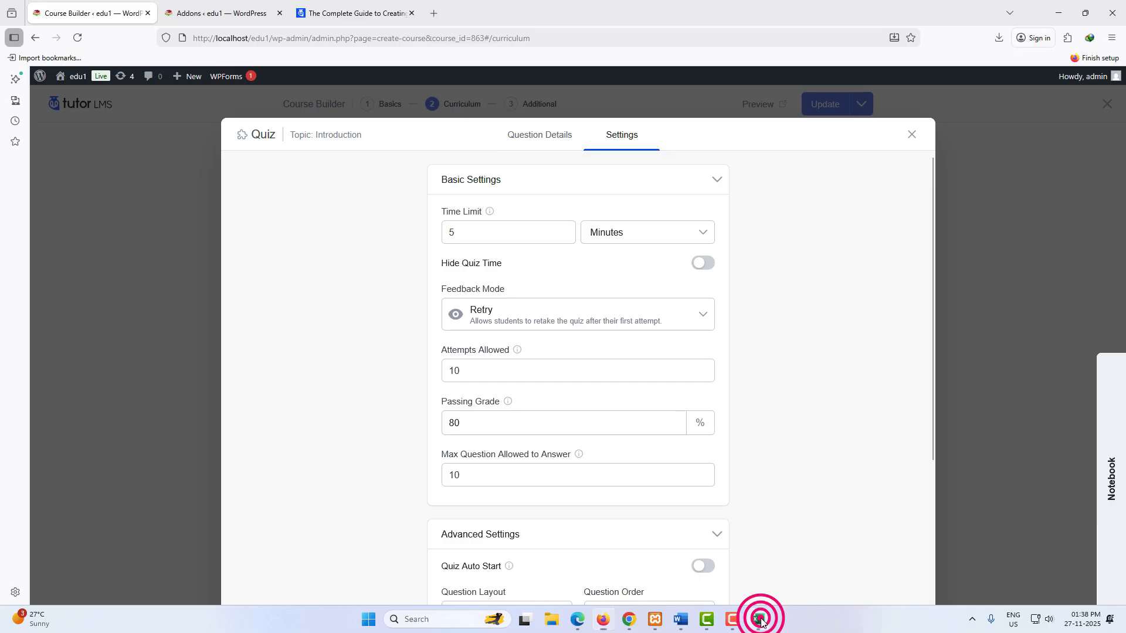
{"action": "left_click", "coordinate": [759, 621]}
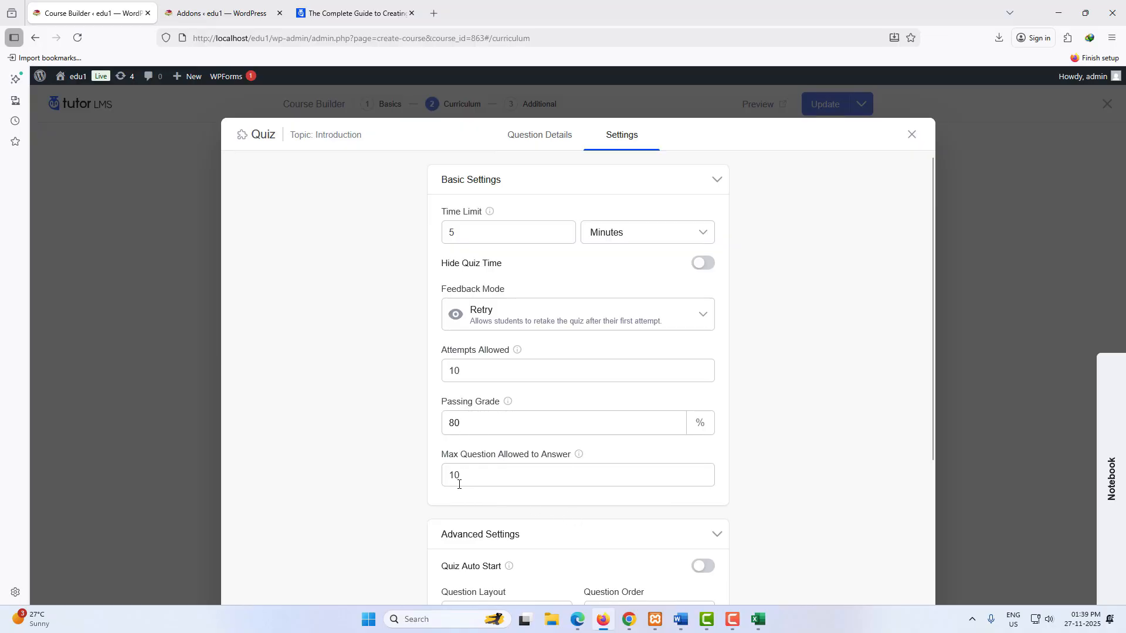
{"action": "left_click", "coordinate": [759, 621]}
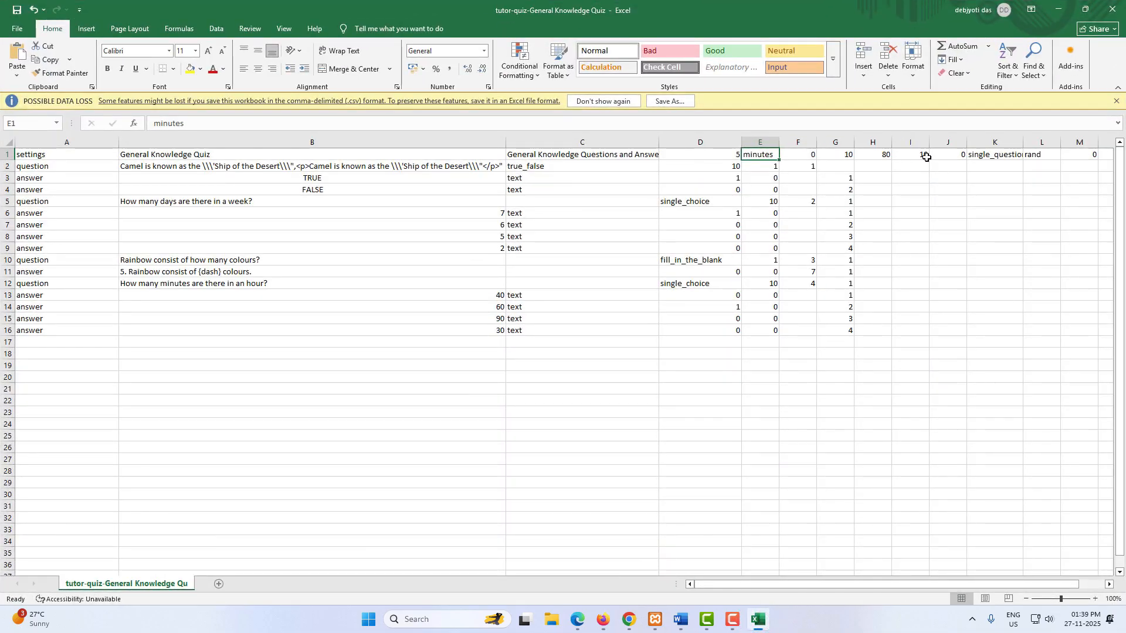
Step: Compare the quiz's advanced settings, from auto start to the essay character limit, with the remaining values in the spreadsheet's settings row
{"action": "left_click", "coordinate": [756, 626]}
{"action": "scroll", "coordinate": [520, 377], "scroll_direction": "down", "scroll_amount": 3}
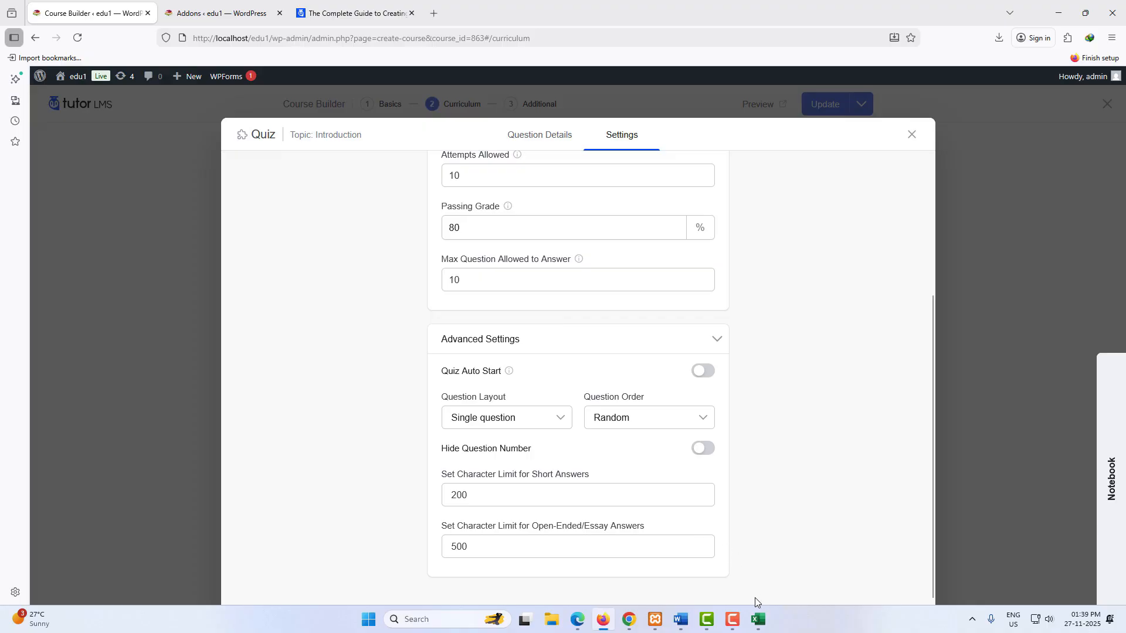
{"action": "left_click", "coordinate": [756, 618]}
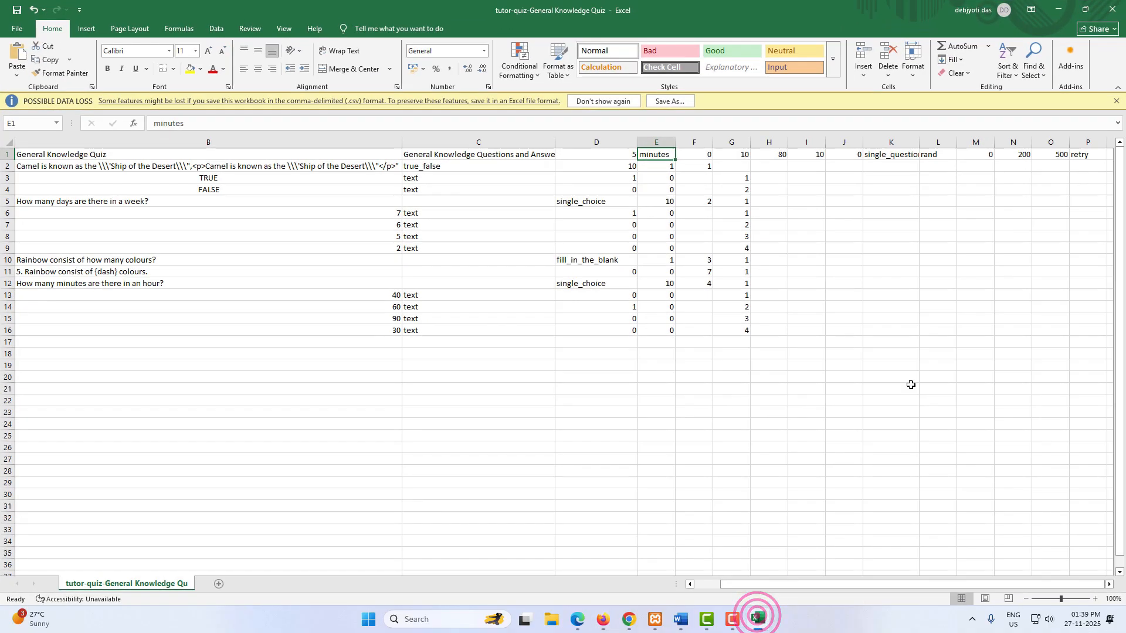
{"action": "left_click", "coordinate": [847, 159]}
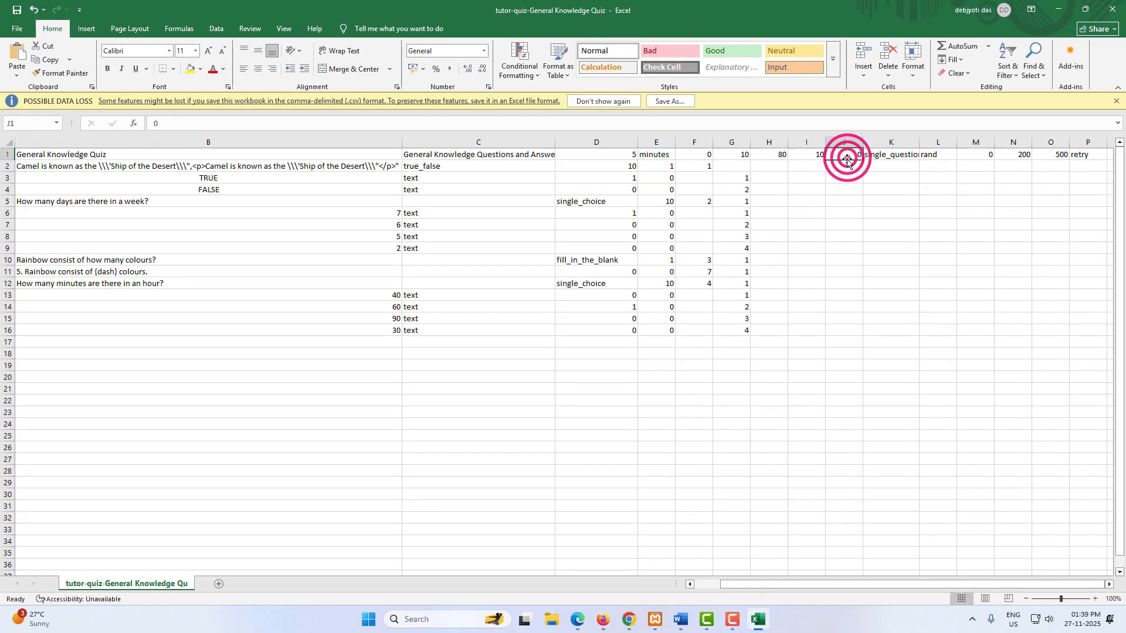
{"action": "left_click", "coordinate": [757, 618]}
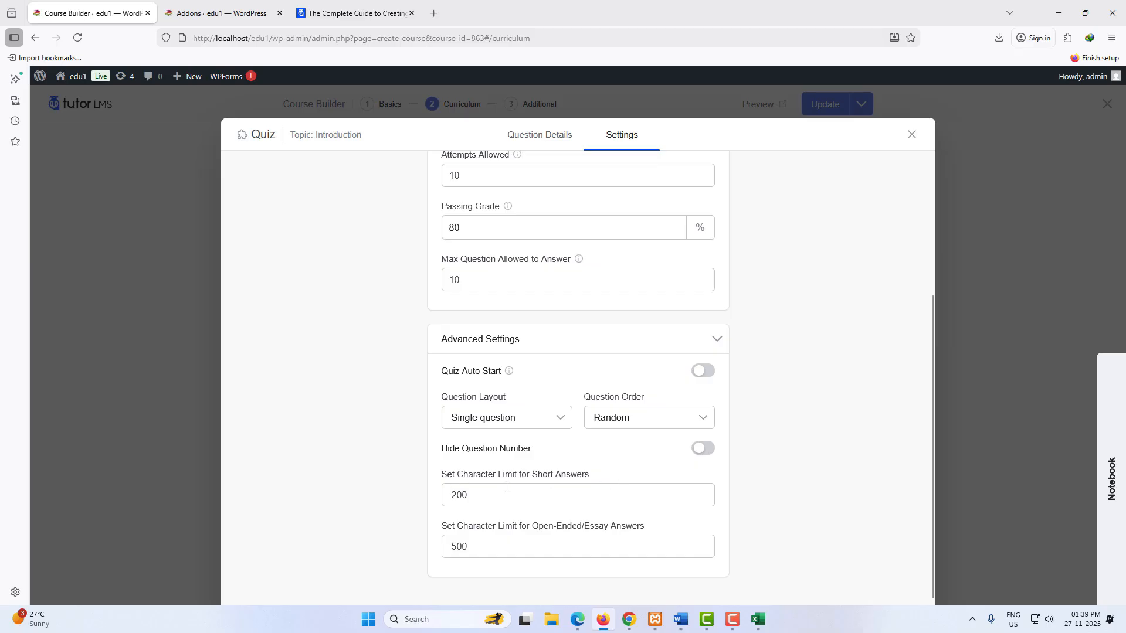
{"action": "double_click", "coordinate": [450, 548]}
{"action": "left_click", "coordinate": [758, 620]}
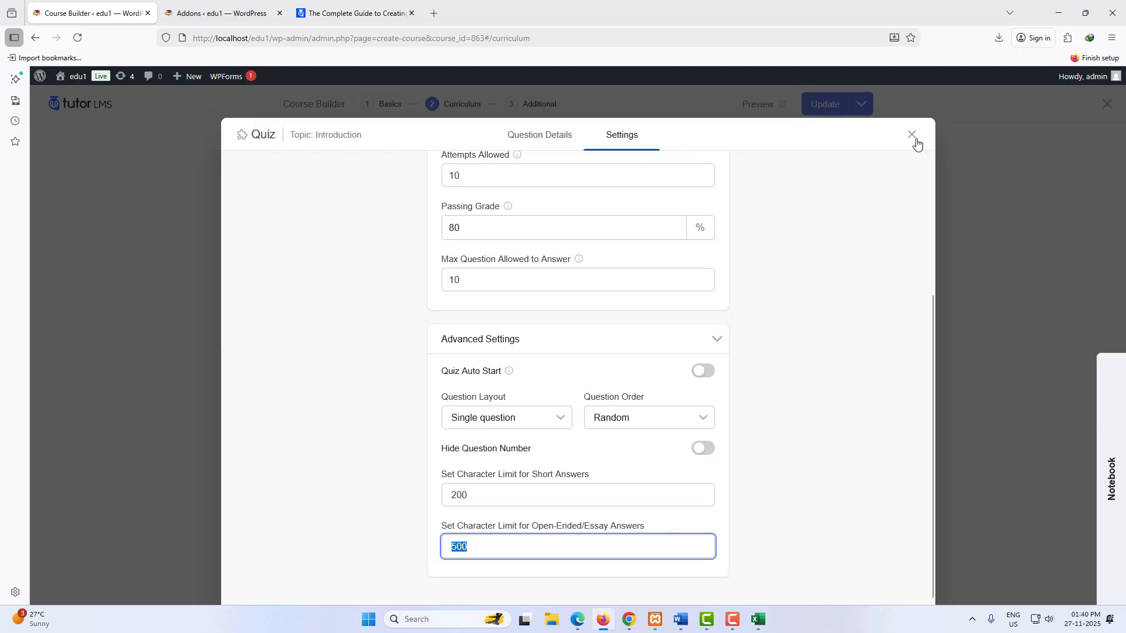
Step: Close the quiz and its course, and open the curriculum of the Getting Started With PHP And MySQL For Beginners course
{"action": "left_click", "coordinate": [913, 135]}
{"action": "left_click", "coordinate": [1106, 104]}
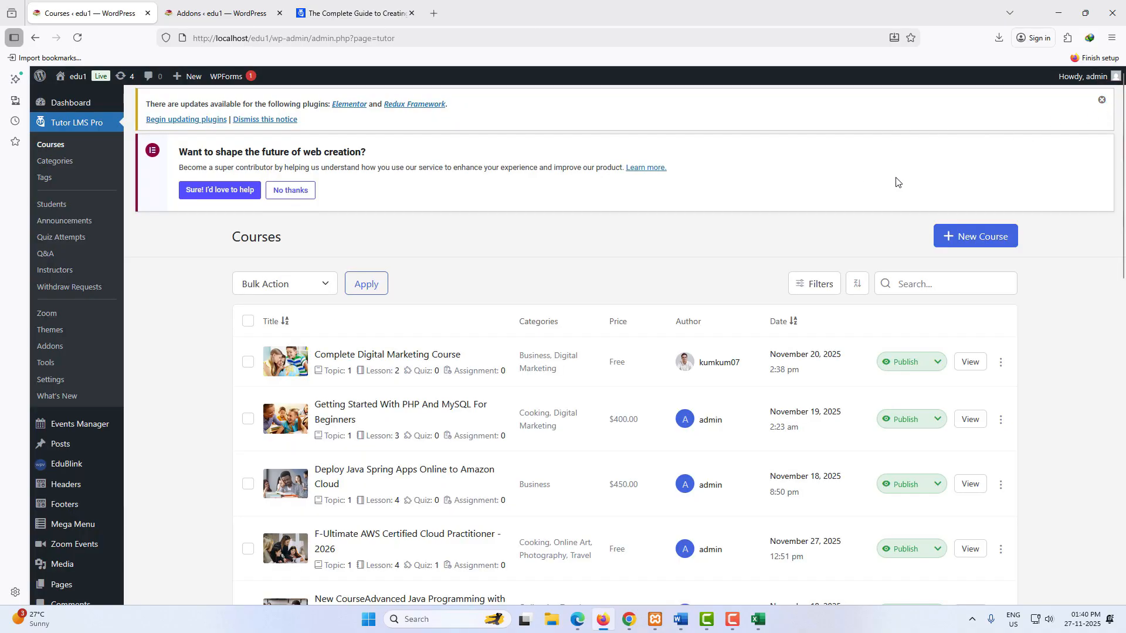
{"action": "left_click", "coordinate": [381, 410]}
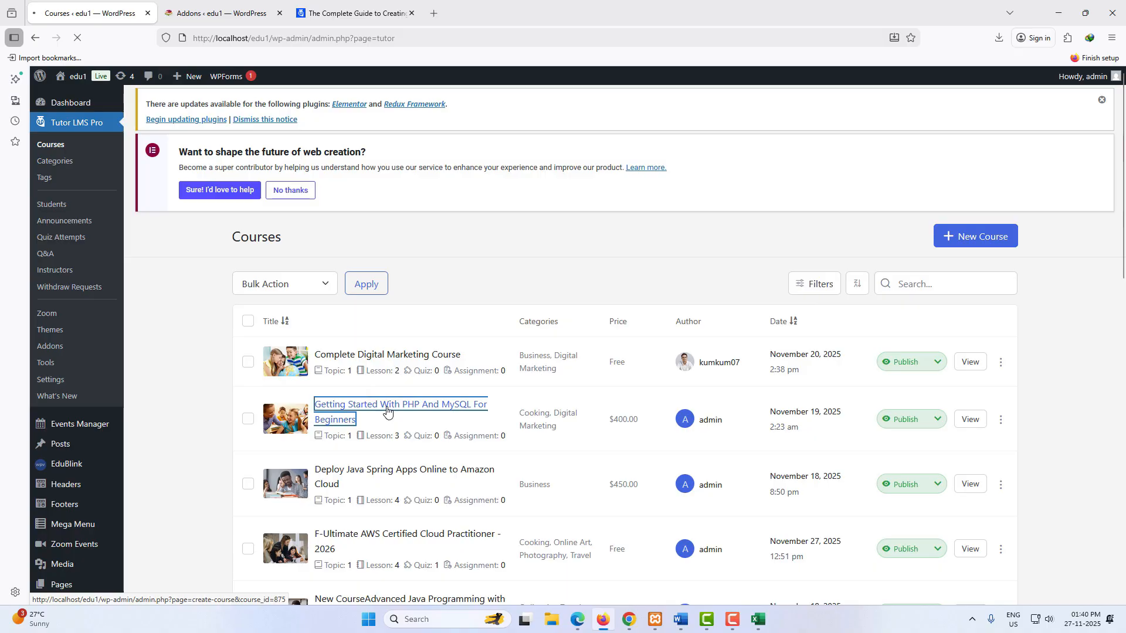
{"action": "left_click", "coordinate": [463, 109]}
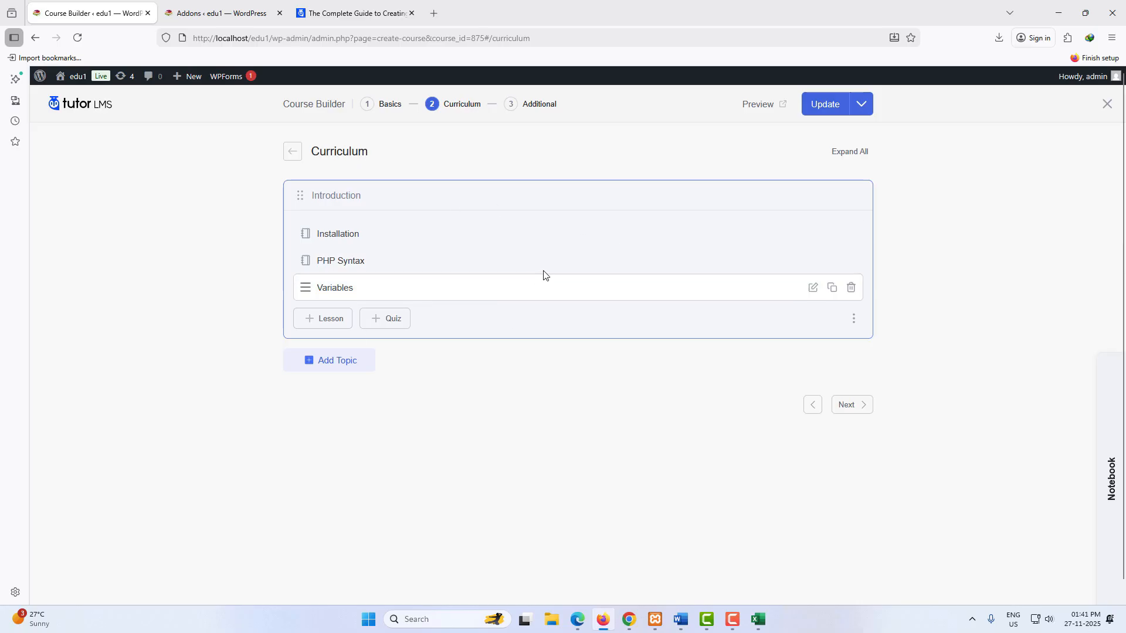
Step: Import the tutor-quiz-General Knowledge Quiz CSV file from the Downloads folder as a quiz in the Introduction topic
{"action": "left_click", "coordinate": [854, 318]}
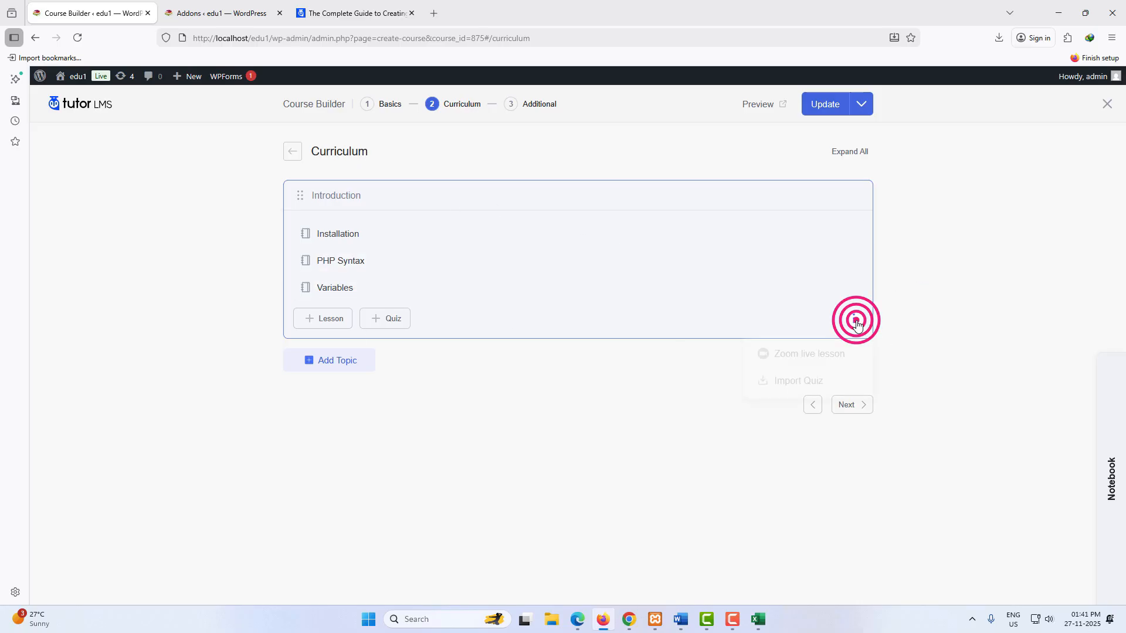
{"action": "left_click", "coordinate": [797, 382]}
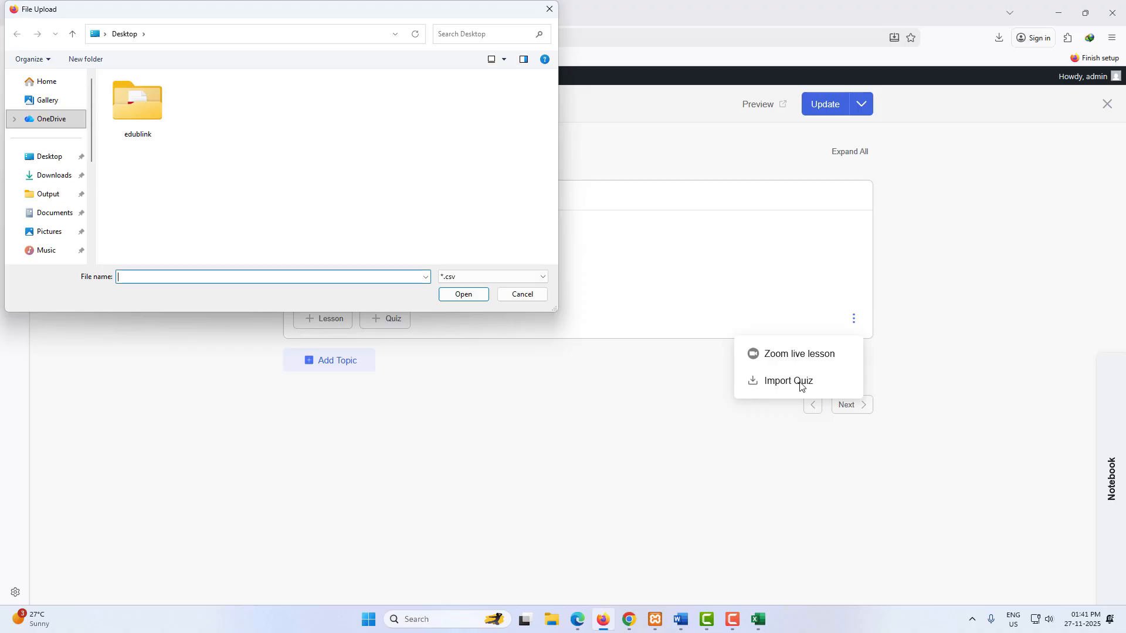
{"action": "left_click", "coordinate": [54, 175]}
{"action": "left_click", "coordinate": [171, 115]}
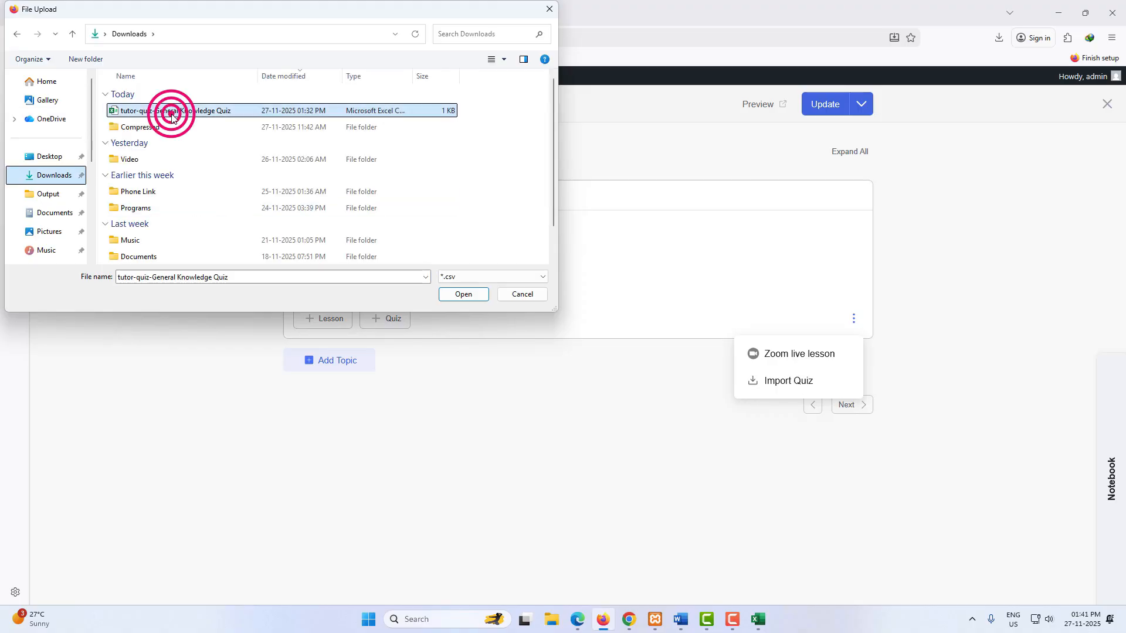
{"action": "left_click", "coordinate": [461, 293]}
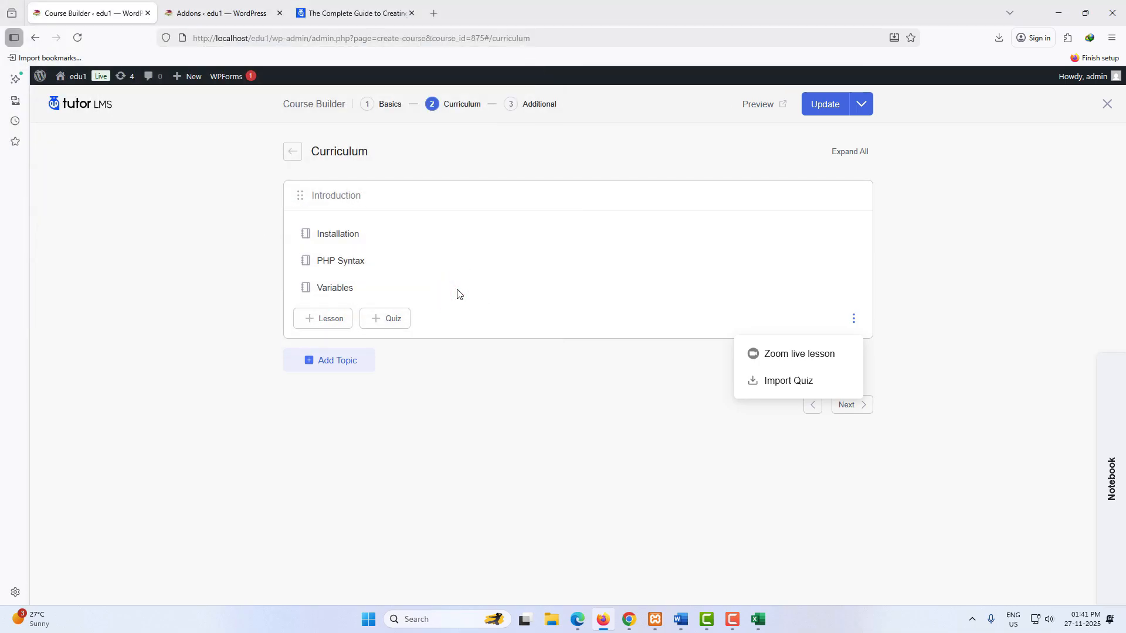